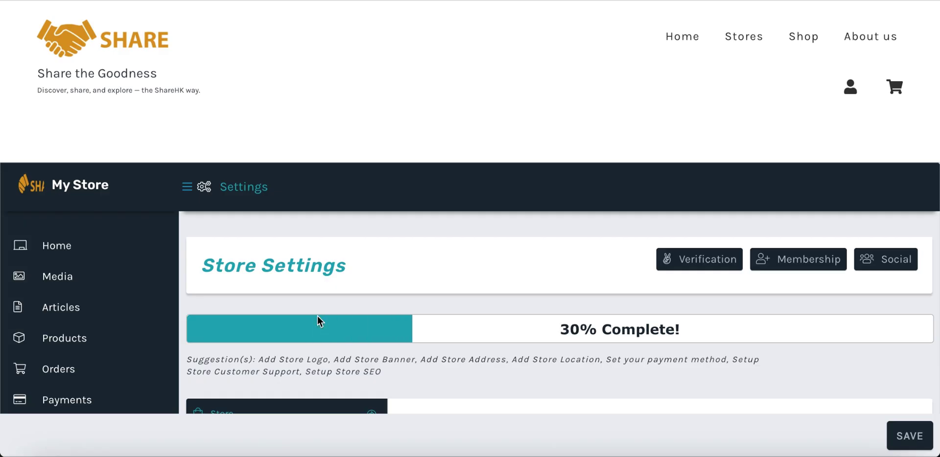
Step: Review the store name, slug, email and phone fields in the general store settings
{"action": "scroll", "coordinate": [317, 316], "scroll_direction": "down", "scroll_amount": 3}
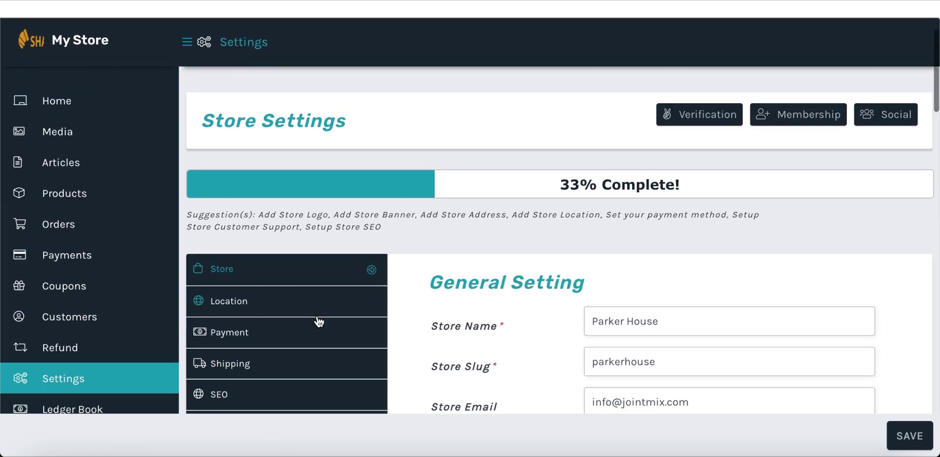
{"action": "scroll", "coordinate": [317, 316], "scroll_direction": "down", "scroll_amount": 2}
{"action": "left_click_drag", "start_coordinate": [659, 234], "coordinate": [571, 230]}
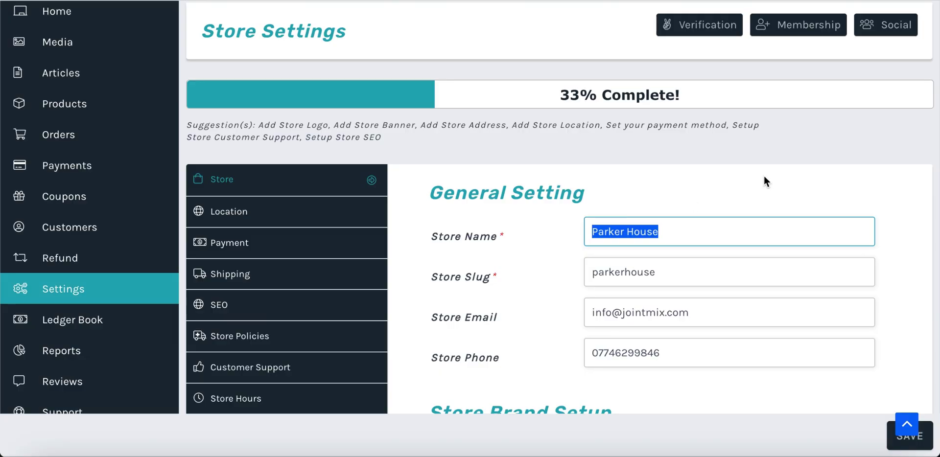
{"action": "key", "text": "Tab"}
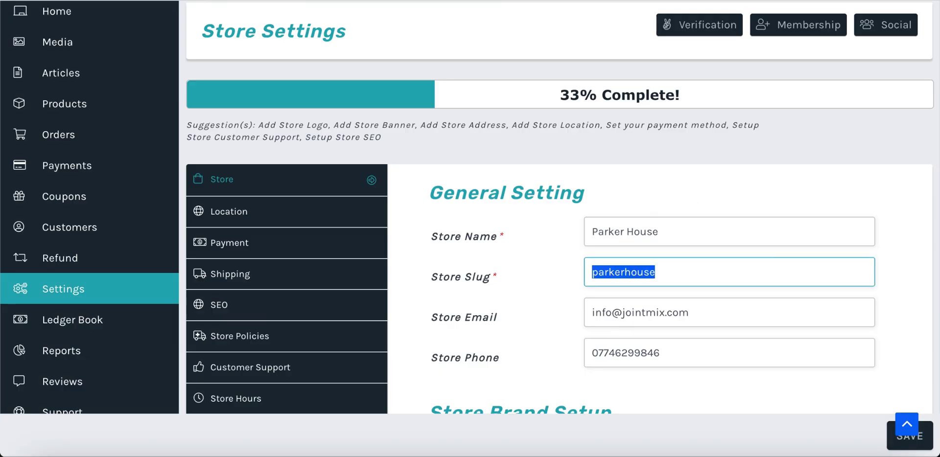
{"action": "key", "text": "Tab"}
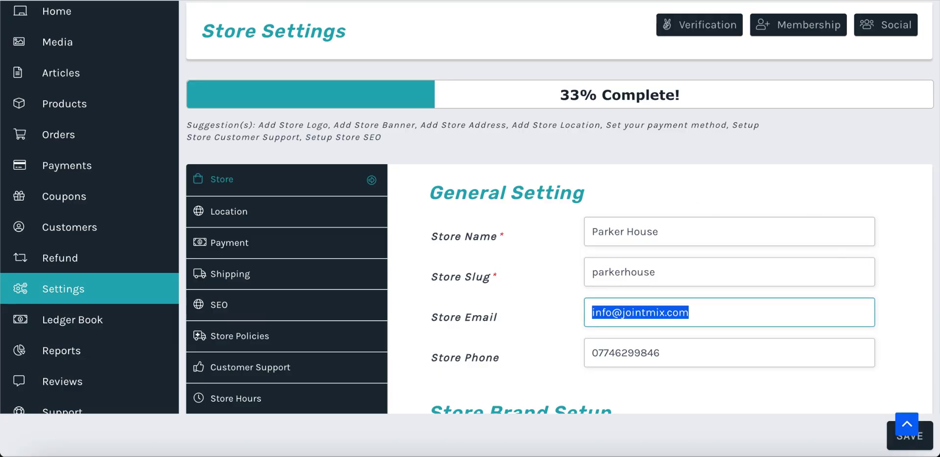
{"action": "key", "text": "Tab"}
Step: Upload Parker House Logo.jpeg from the desktop as the image for the store logo
{"action": "scroll", "coordinate": [632, 218], "scroll_direction": "down", "scroll_amount": 5}
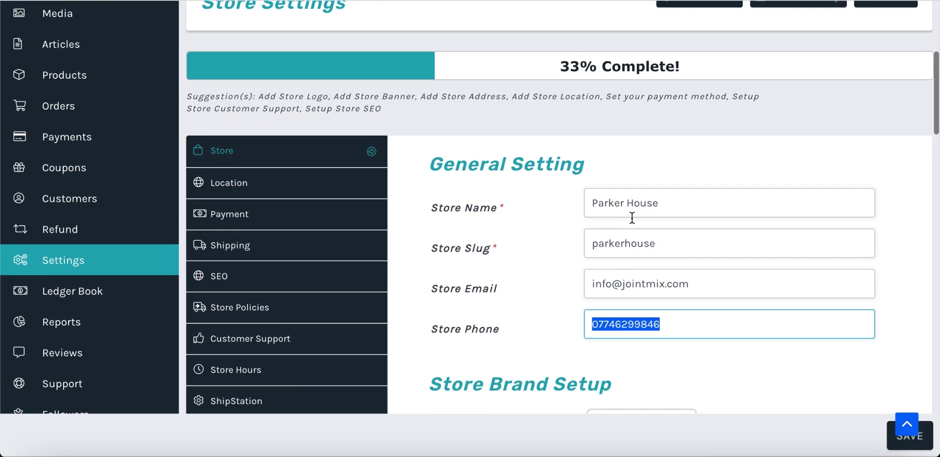
{"action": "scroll", "coordinate": [631, 218], "scroll_direction": "down", "scroll_amount": 3}
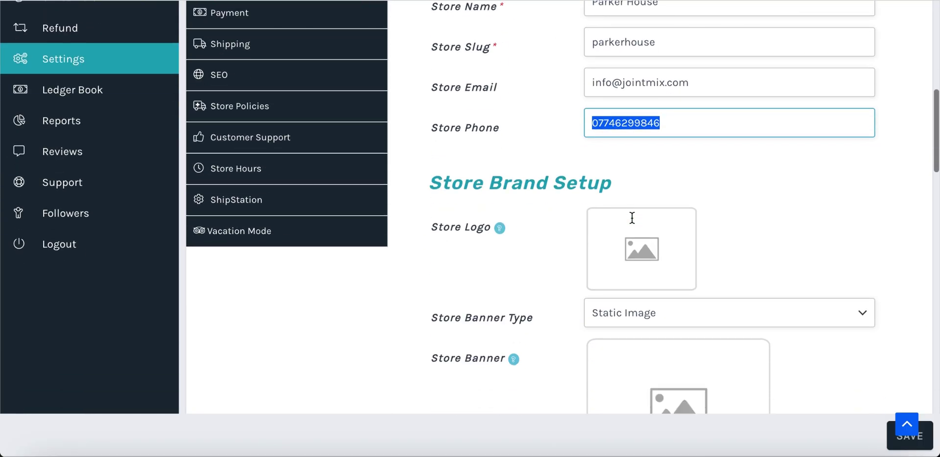
{"action": "left_click", "coordinate": [643, 243]}
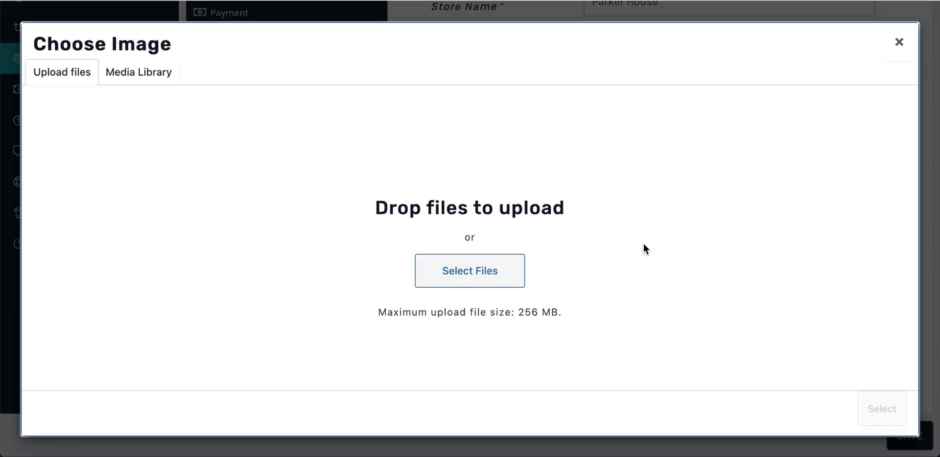
{"action": "left_click", "coordinate": [453, 271]}
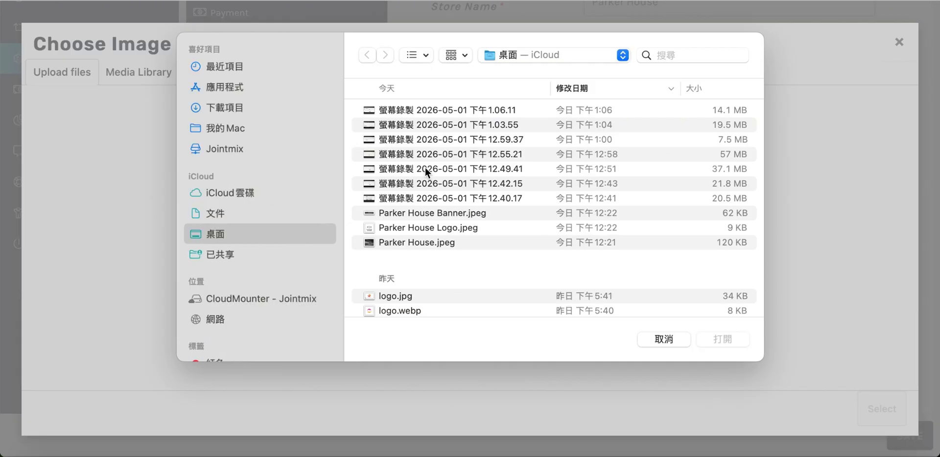
{"action": "left_click", "coordinate": [431, 229]}
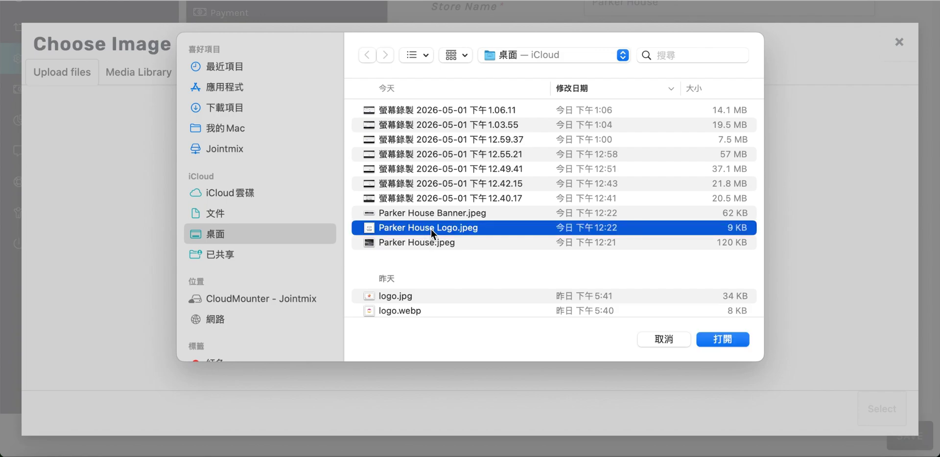
{"action": "left_click", "coordinate": [731, 337]}
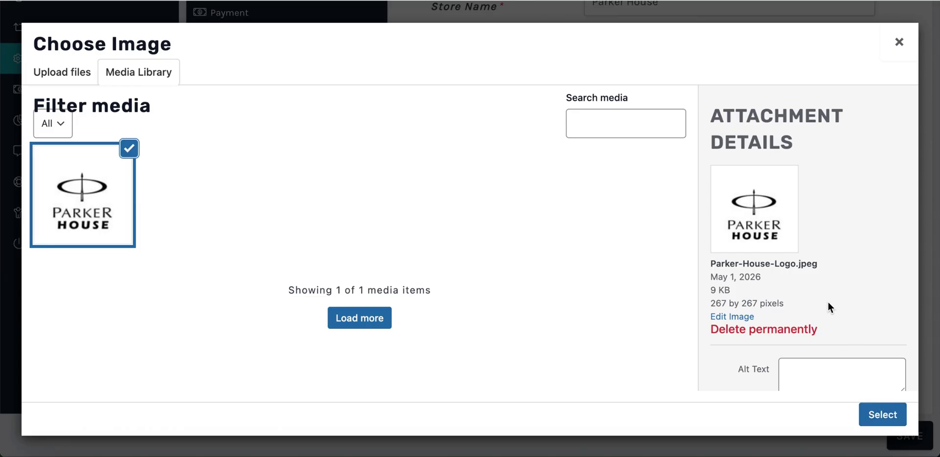
Step: Give the logo image the alt text "Parker House Logo" and set it as the store logo
{"action": "scroll", "coordinate": [829, 306], "scroll_direction": "down", "scroll_amount": 3}
{"action": "left_click", "coordinate": [821, 269]}
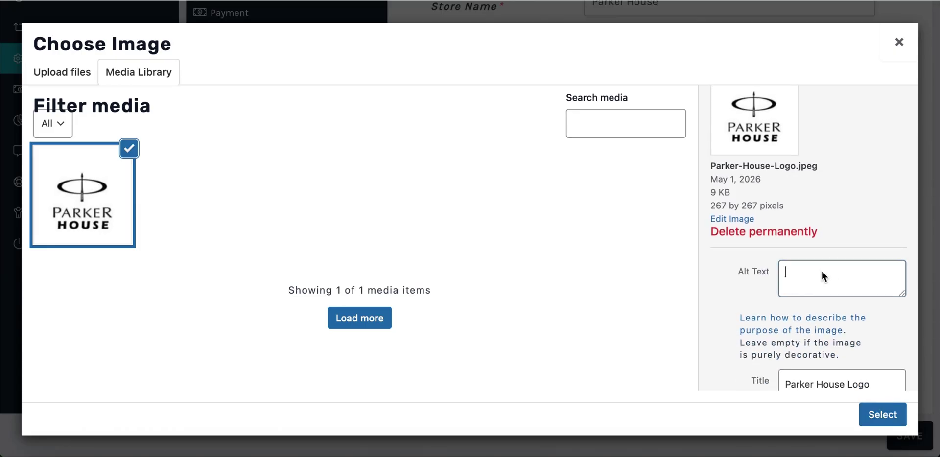
{"action": "type", "text": "Parker "}
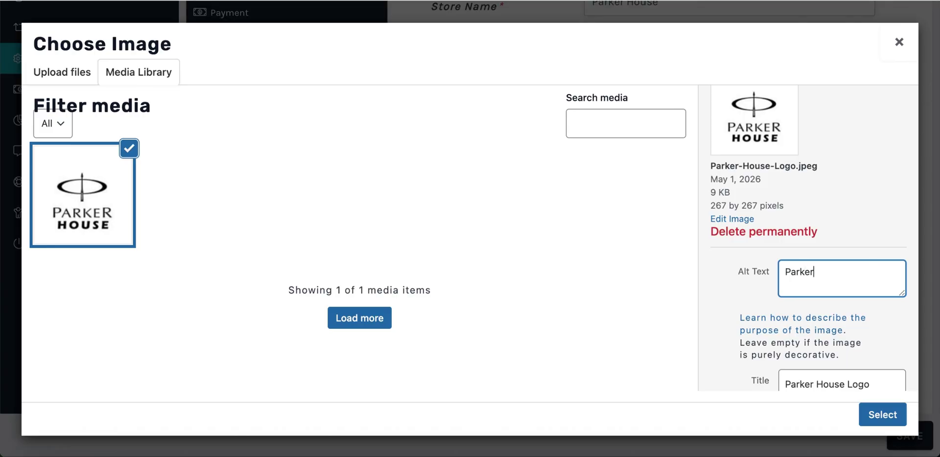
{"action": "type", "text": "House Logo"}
{"action": "scroll", "coordinate": [734, 338], "scroll_direction": "down", "scroll_amount": 3}
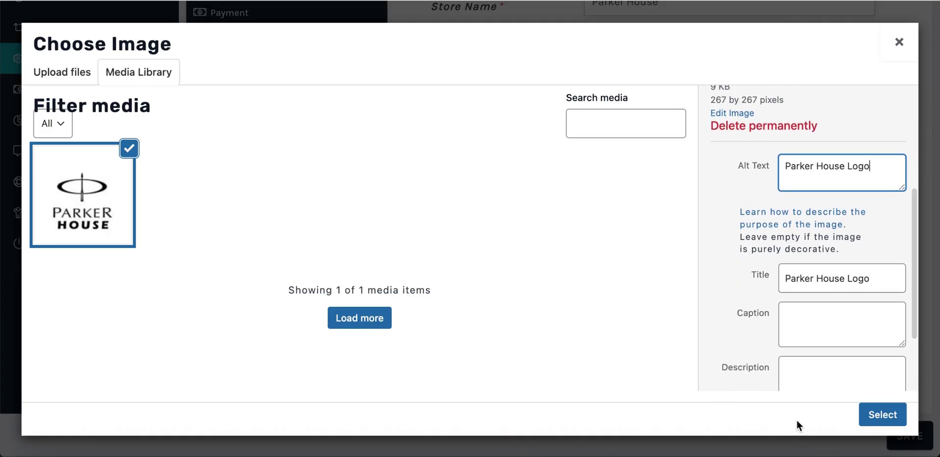
{"action": "left_click", "coordinate": [872, 416]}
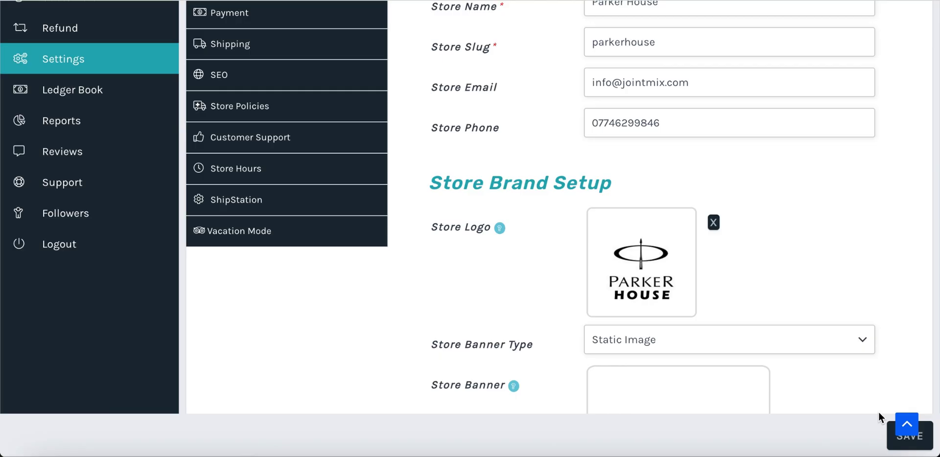
Step: Check the size hint for the store banner and upload Parker House Banner.jpeg from the desktop for it
{"action": "scroll", "coordinate": [804, 265], "scroll_direction": "down", "scroll_amount": 3}
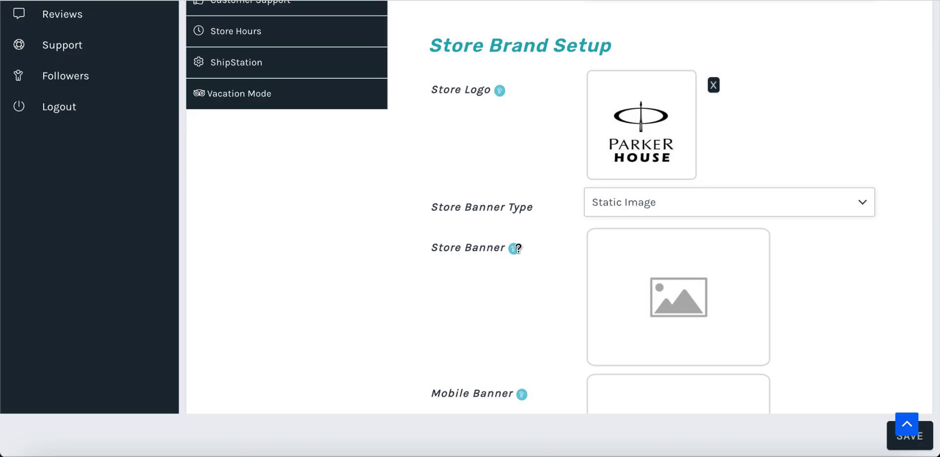
{"action": "mouse_move", "coordinate": [514, 249]}
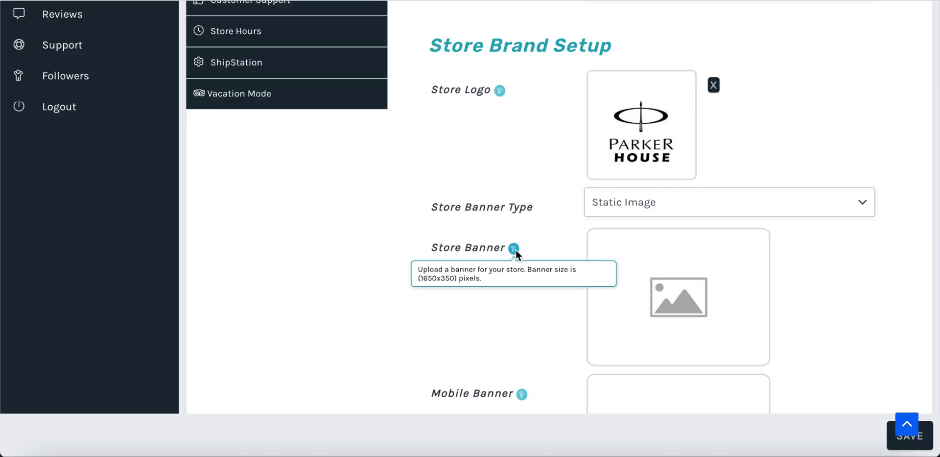
{"action": "left_click", "coordinate": [682, 295]}
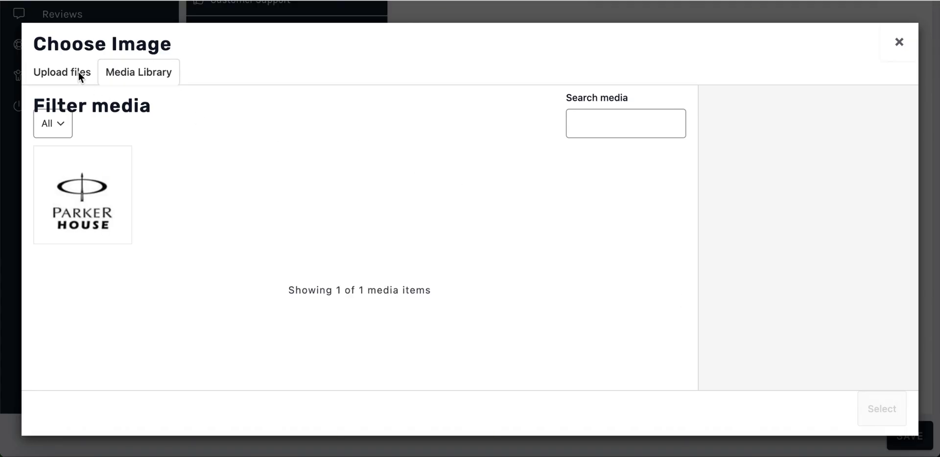
{"action": "left_click", "coordinate": [57, 71]}
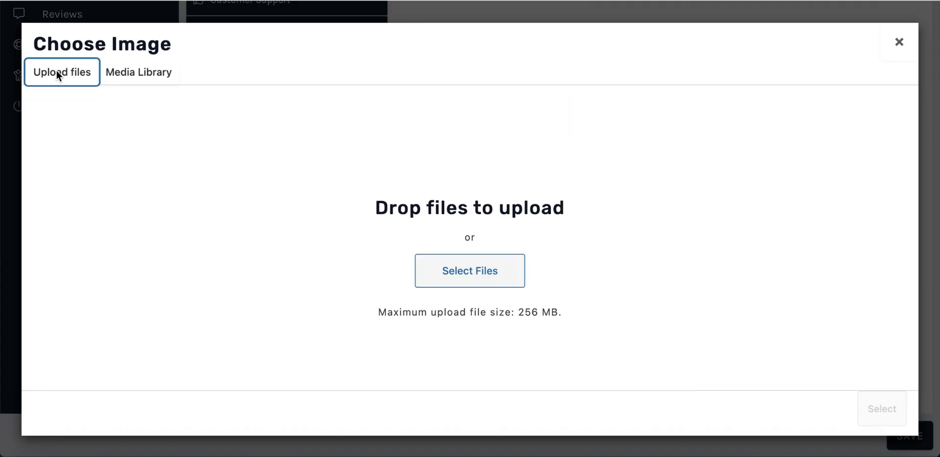
{"action": "left_click", "coordinate": [466, 262]}
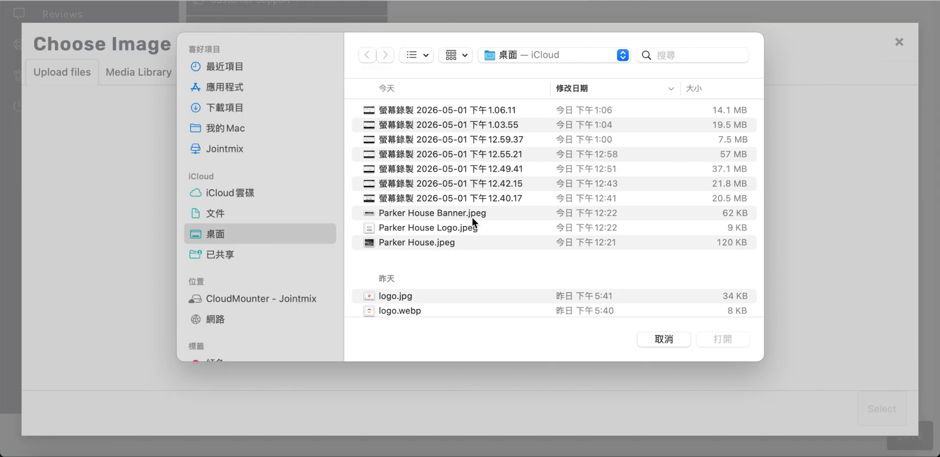
{"action": "left_click", "coordinate": [471, 212]}
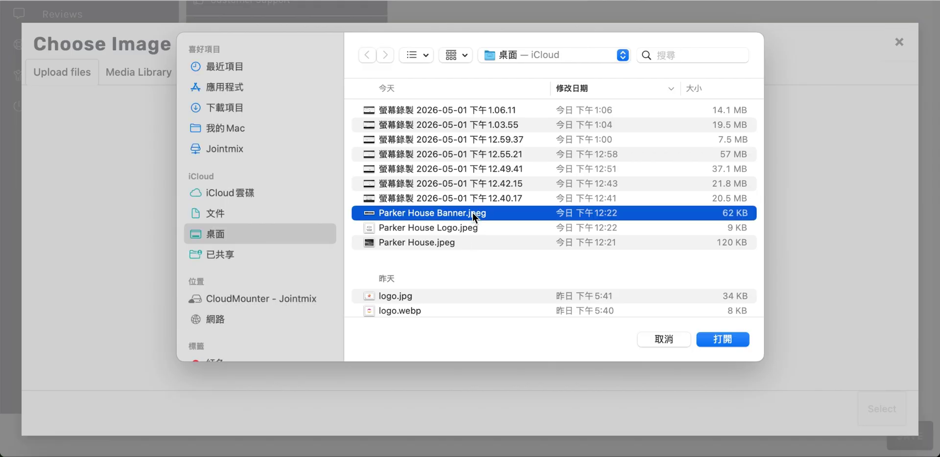
{"action": "left_click", "coordinate": [723, 339]}
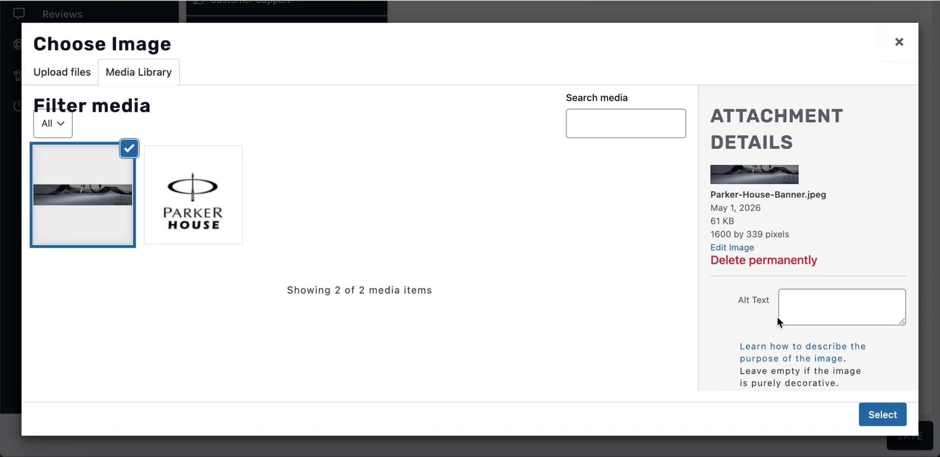
Step: Add the alt text "Parker pen, Waterman pen, Cross pen store banner" and set the image as the store banner
{"action": "left_click", "coordinate": [808, 301]}
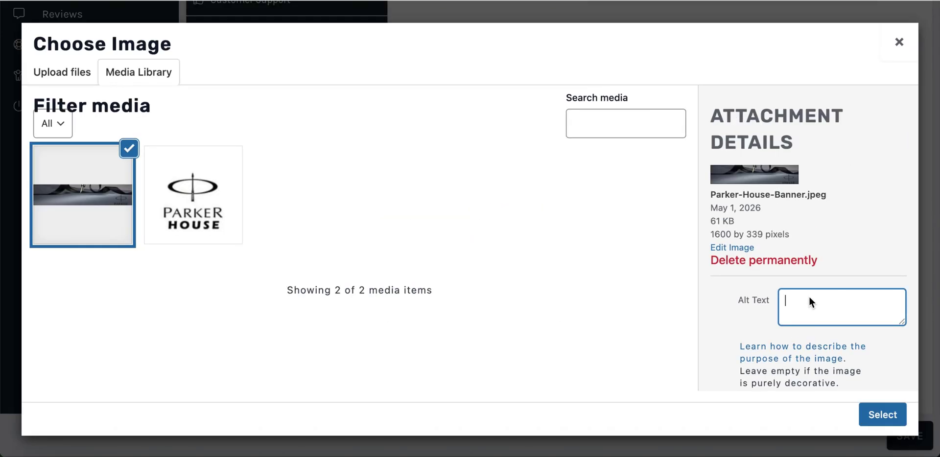
{"action": "type", "text": "Parker pen, Waterman pe"}
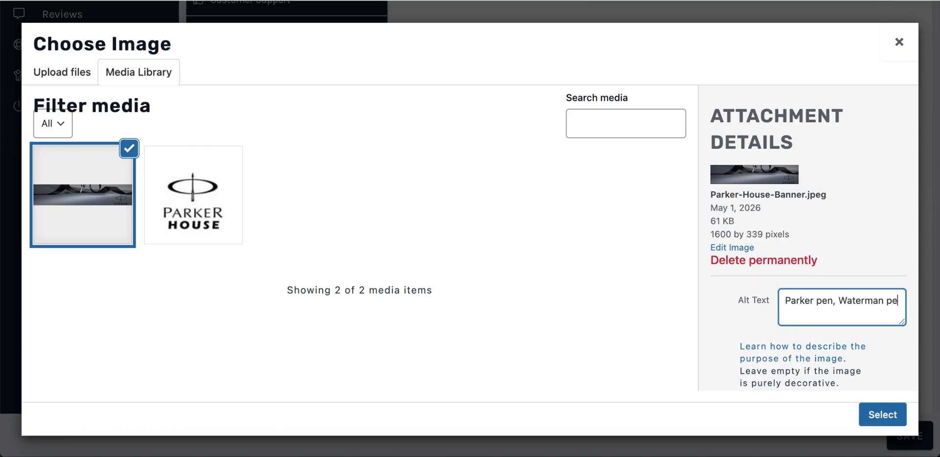
{"action": "type", "text": "n, Cross pen"}
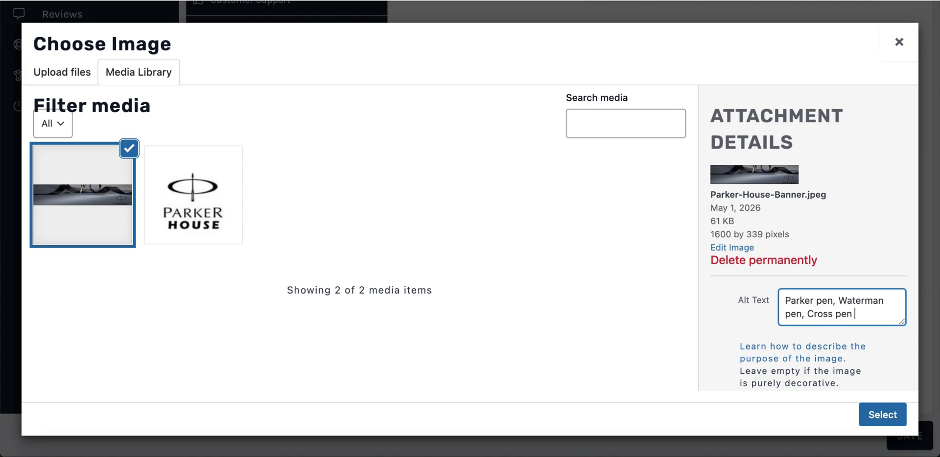
{"action": "type", "text": "store banner"}
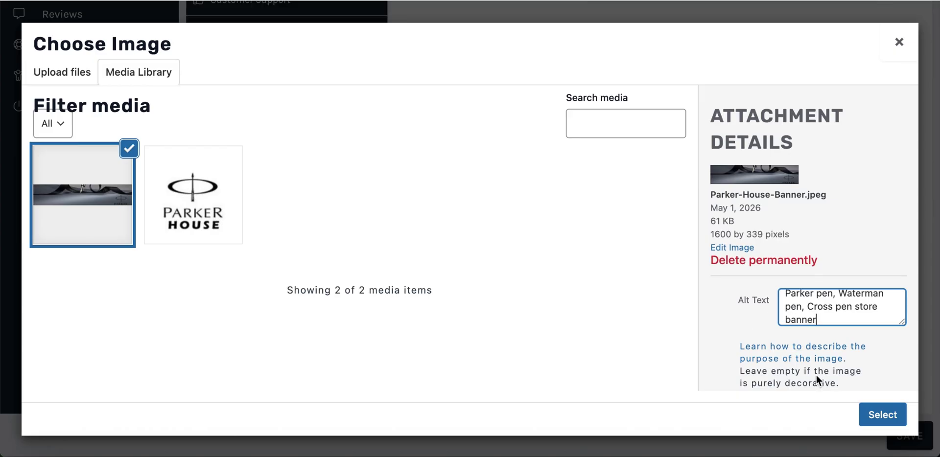
{"action": "left_click", "coordinate": [884, 415]}
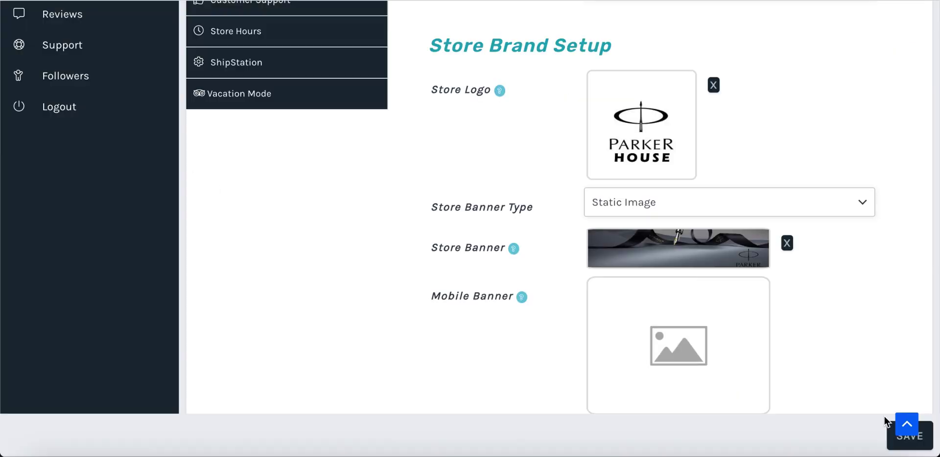
Step: Check the size hint for the mobile banner and upload Parker House.jpeg from the desktop for it
{"action": "scroll", "coordinate": [862, 333], "scroll_direction": "down", "scroll_amount": 2}
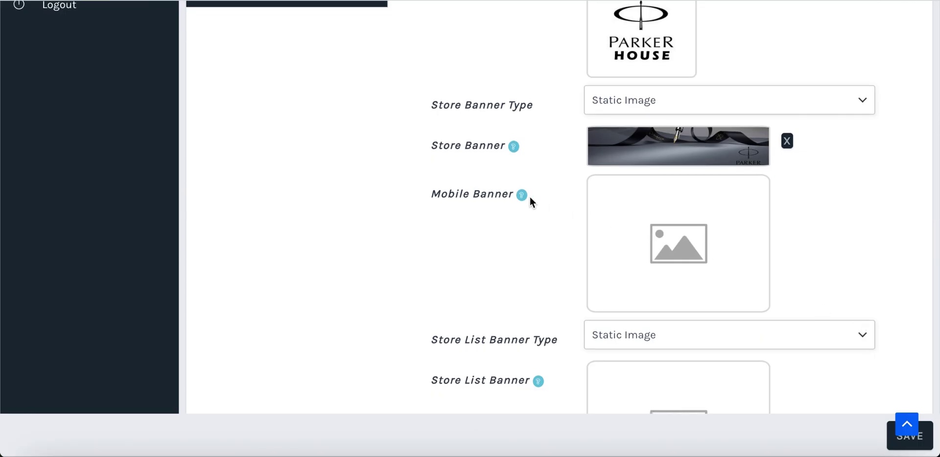
{"action": "mouse_move", "coordinate": [521, 196]}
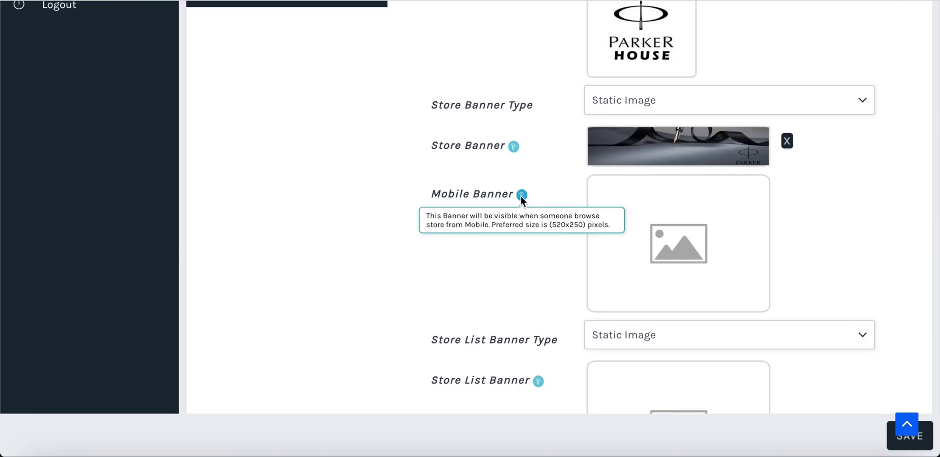
{"action": "left_click", "coordinate": [688, 243]}
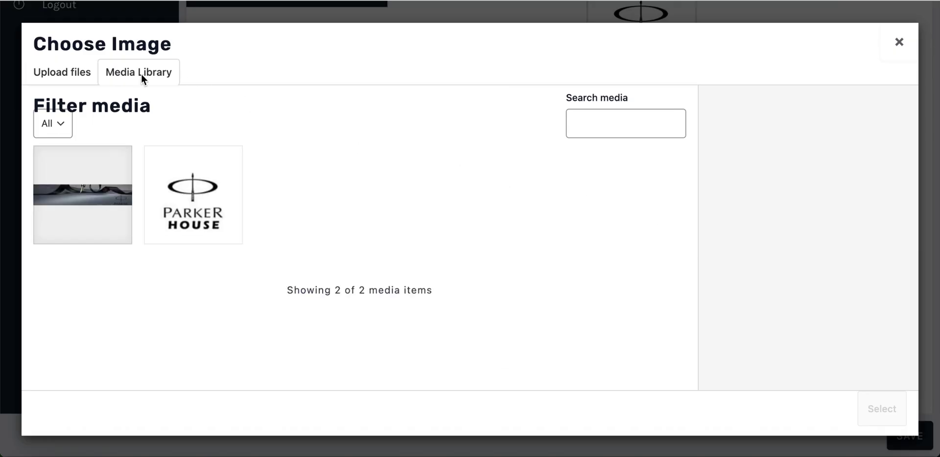
{"action": "left_click", "coordinate": [58, 74]}
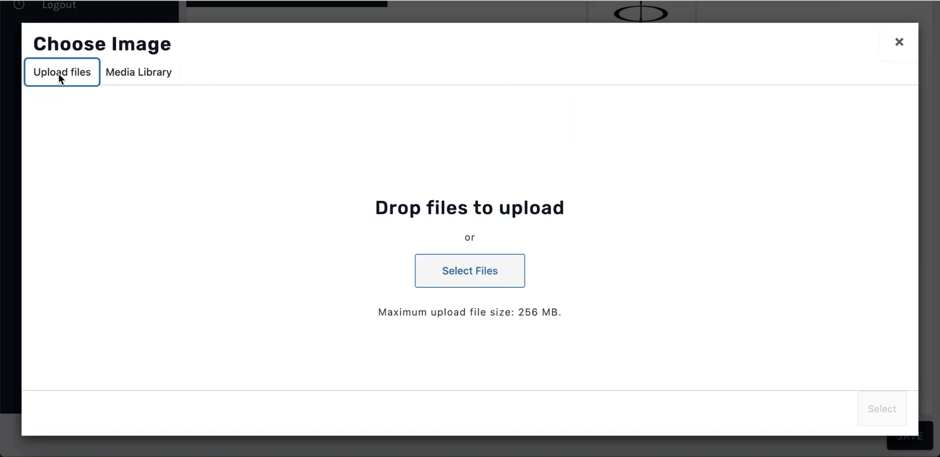
{"action": "left_click", "coordinate": [452, 262]}
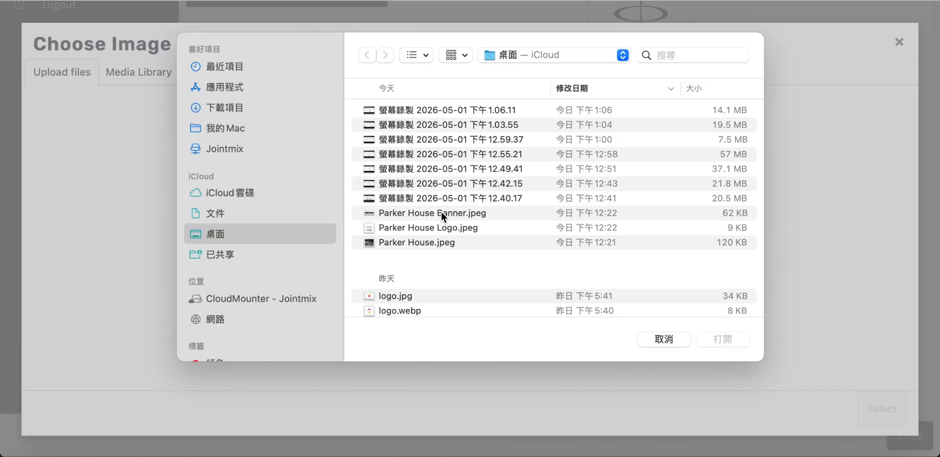
{"action": "left_click", "coordinate": [428, 242]}
{"action": "left_click", "coordinate": [711, 337]}
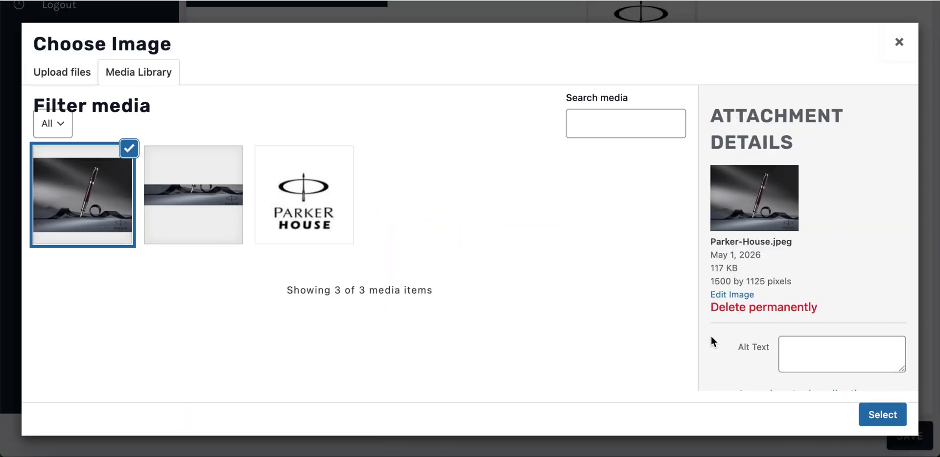
Step: Add the alt text "Parker pen, waterman pen, Cross pen store banner" and set the image as the mobile banner
{"action": "left_click", "coordinate": [806, 346]}
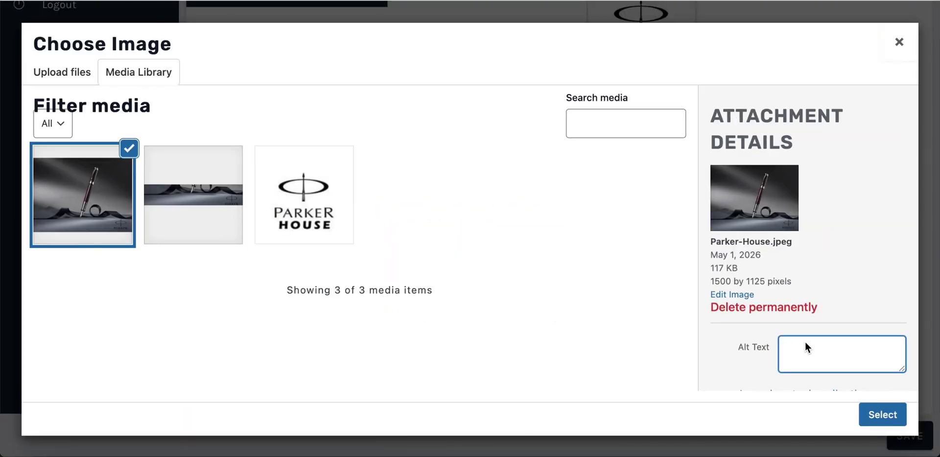
{"action": "type", "text": "Parker pen, waterman pen, Cross pen store ban"}
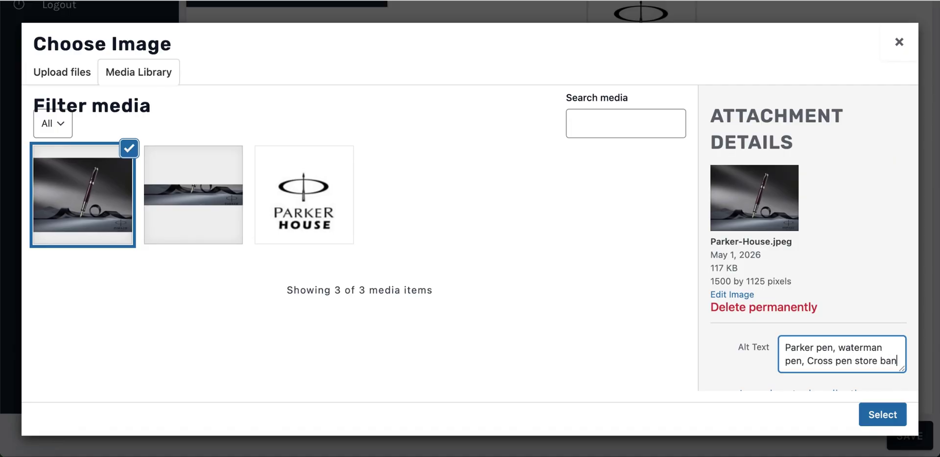
{"action": "type", "text": "ner"}
{"action": "left_click", "coordinate": [884, 415]}
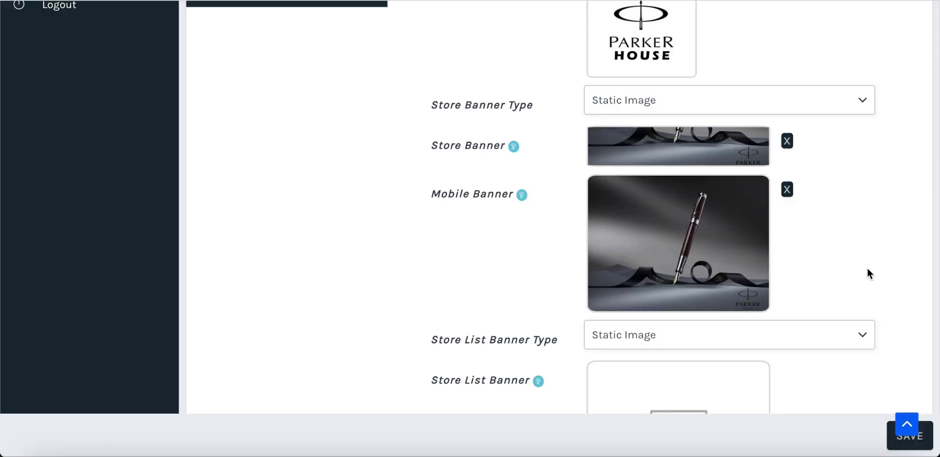
Step: Choose the existing Parker-House.jpeg from the media library as the store list banner
{"action": "scroll", "coordinate": [865, 254], "scroll_direction": "down", "scroll_amount": 3}
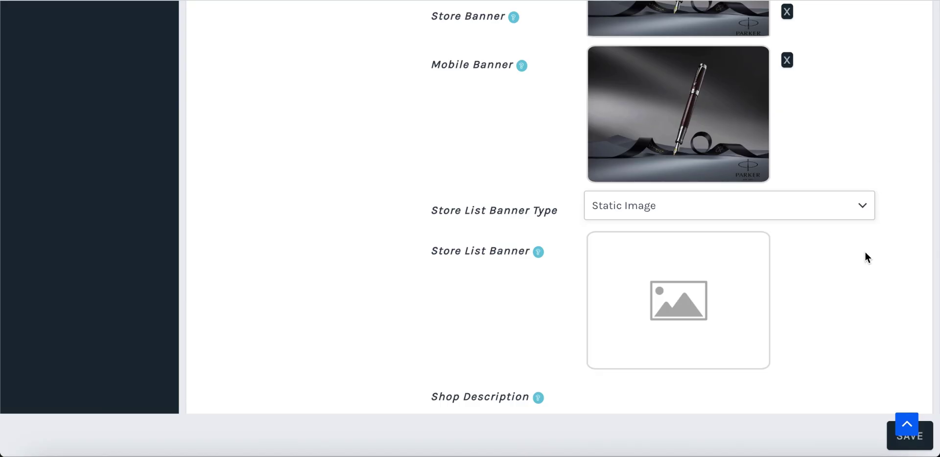
{"action": "left_click", "coordinate": [670, 292]}
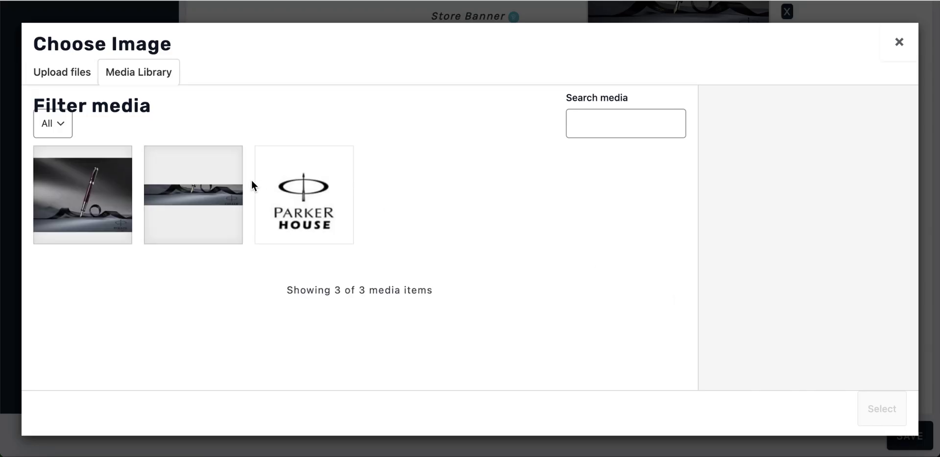
{"action": "left_click", "coordinate": [98, 189]}
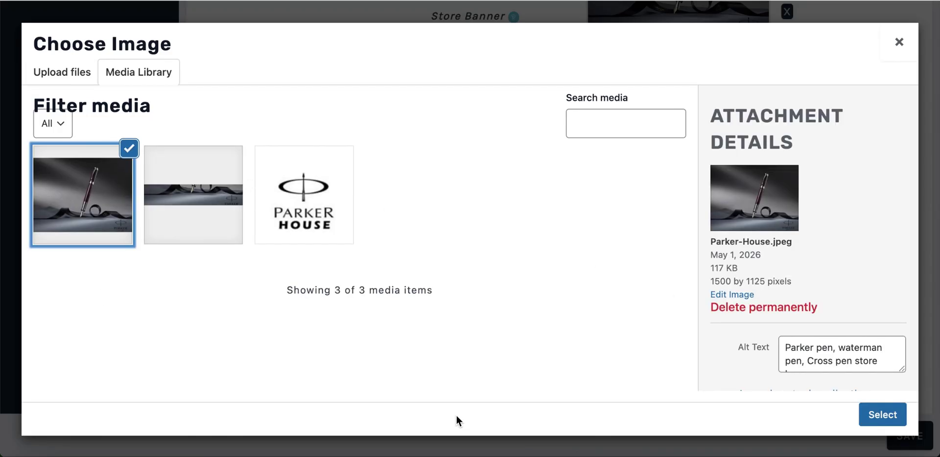
{"action": "left_click", "coordinate": [889, 417]}
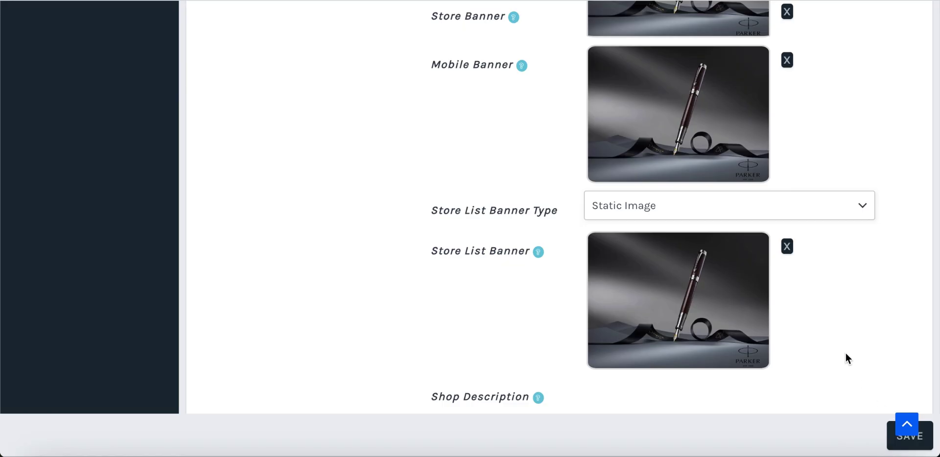
Step: Go to the Shop Description section and switch to the WhatsApp chat holding the vendor description text
{"action": "scroll", "coordinate": [814, 299], "scroll_direction": "down", "scroll_amount": 5}
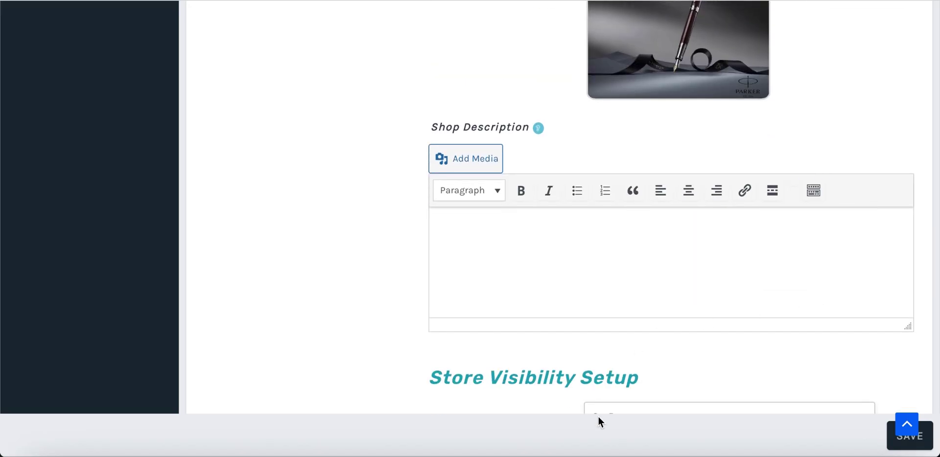
{"action": "left_click", "coordinate": [683, 453]}
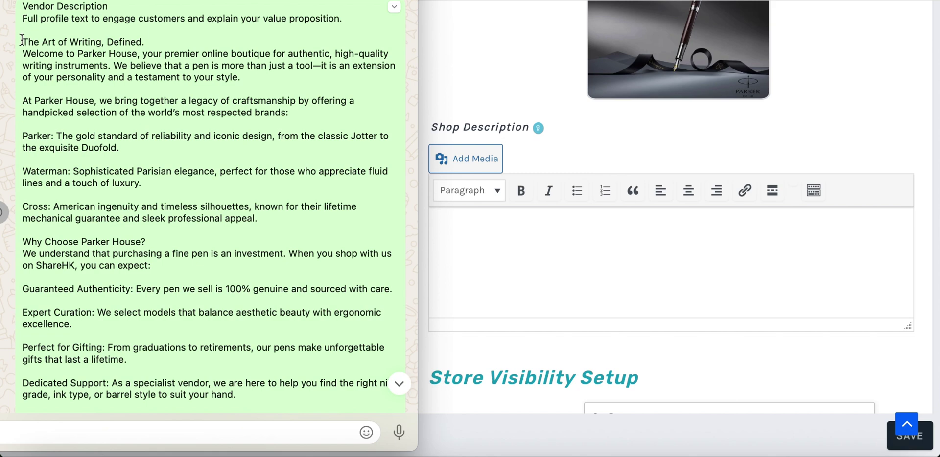
{"action": "left_click_drag", "start_coordinate": [22, 40], "coordinate": [68, 93]}
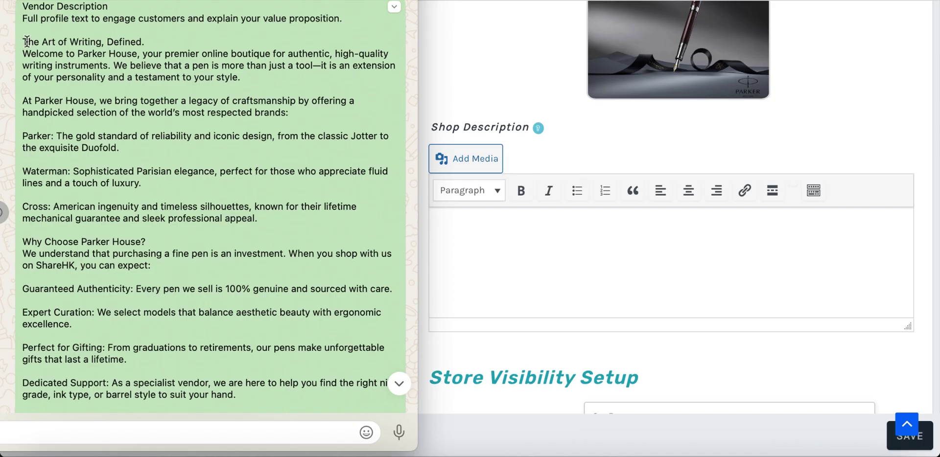
{"action": "left_click_drag", "start_coordinate": [27, 41], "coordinate": [79, 90]}
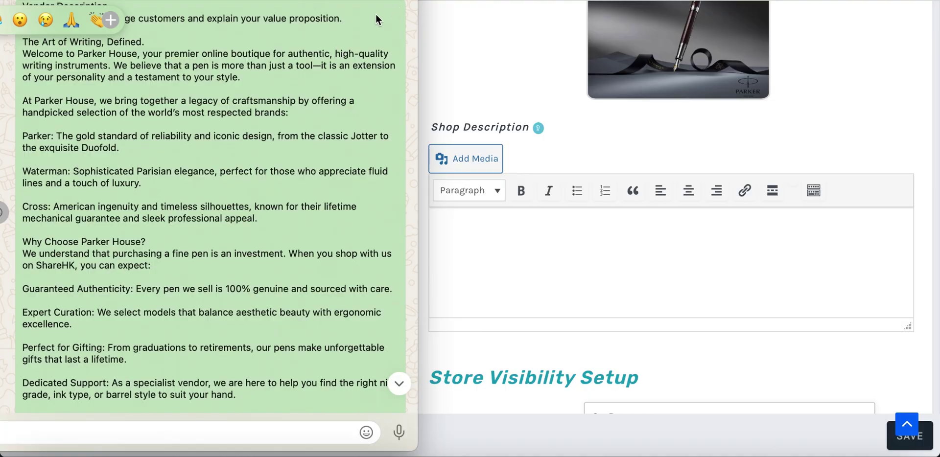
{"action": "left_click", "coordinate": [293, 139]}
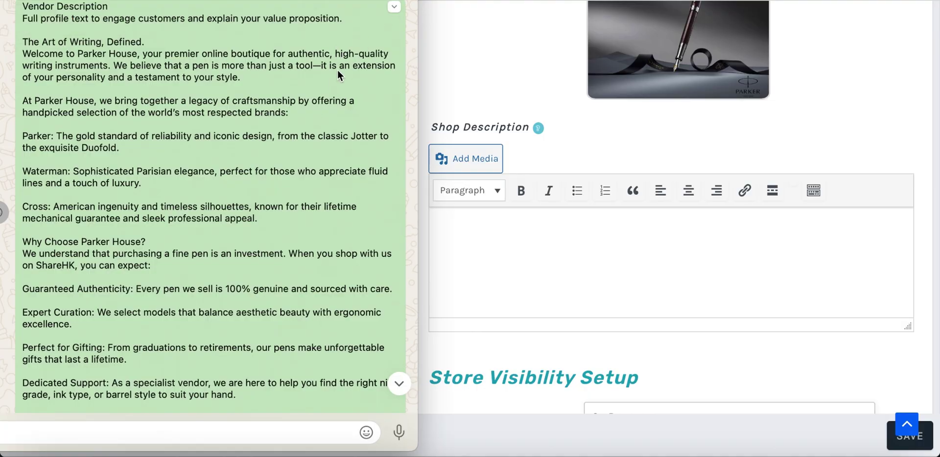
Step: Copy the whole vendor description message and paste it into the empty Shop Description editor
{"action": "left_click", "coordinate": [394, 7]}
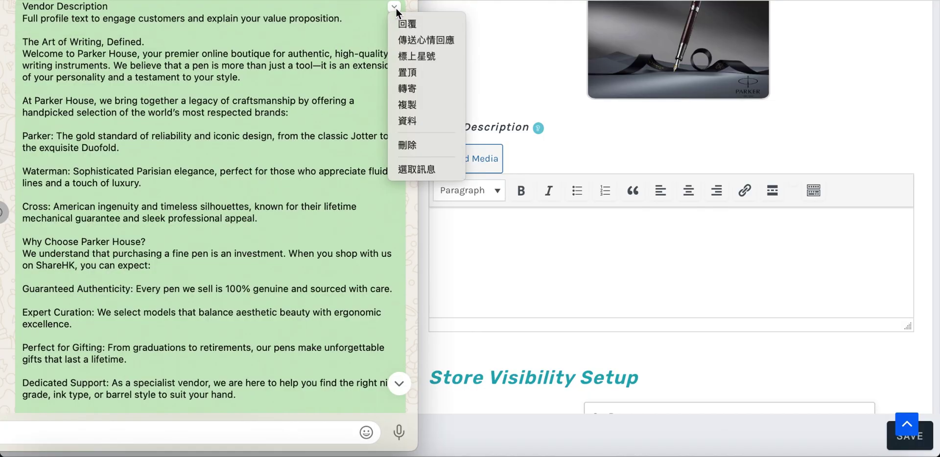
{"action": "left_click", "coordinate": [412, 105]}
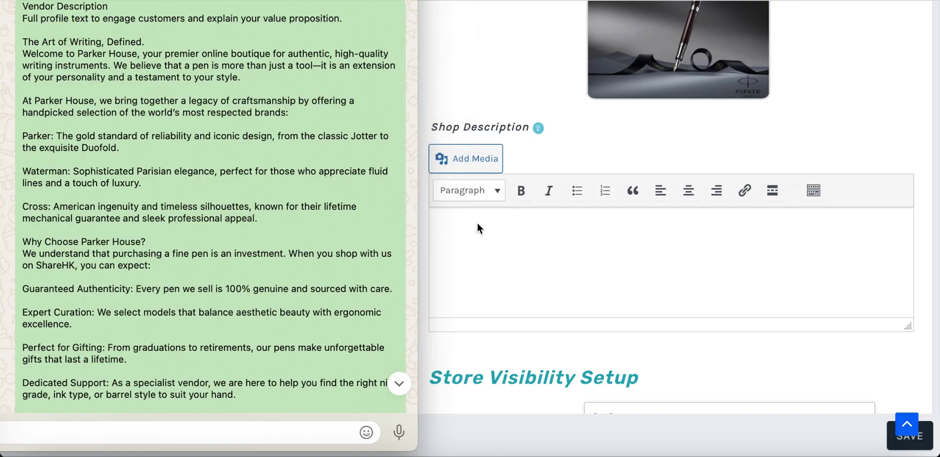
{"action": "left_click", "coordinate": [694, 227]}
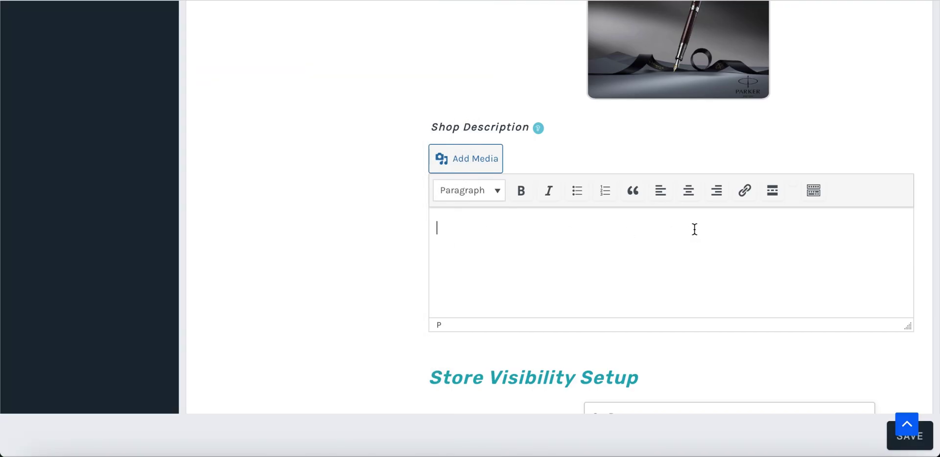
{"action": "right_click", "coordinate": [501, 224]}
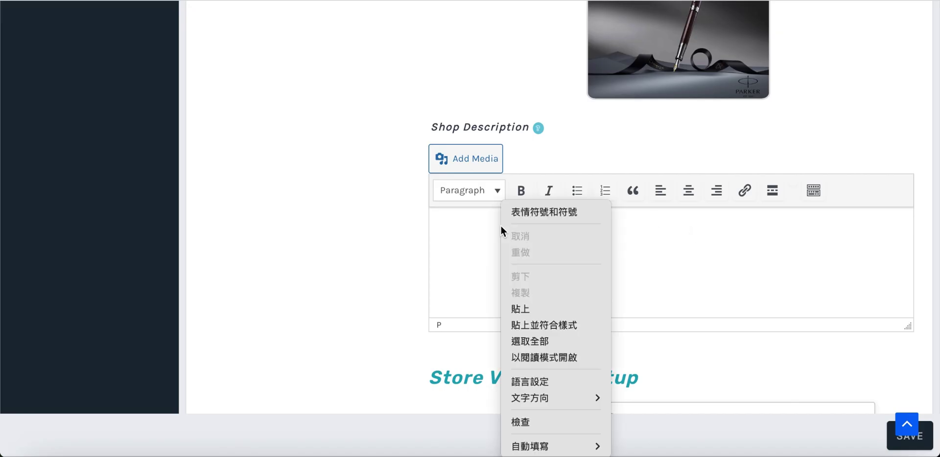
{"action": "left_click", "coordinate": [518, 309]}
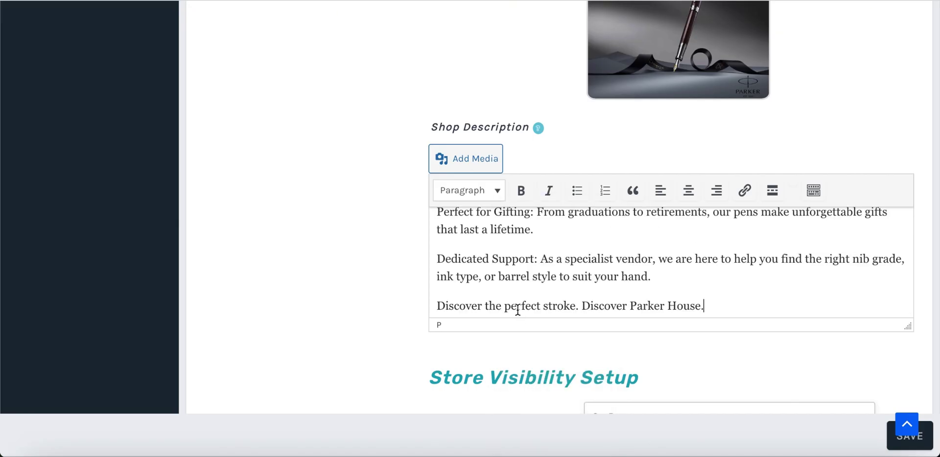
Step: Delete the "Vendor Description" line and the "Full profile text" line from the start of the shop description
{"action": "scroll", "coordinate": [518, 309], "scroll_direction": "up", "scroll_amount": 10}
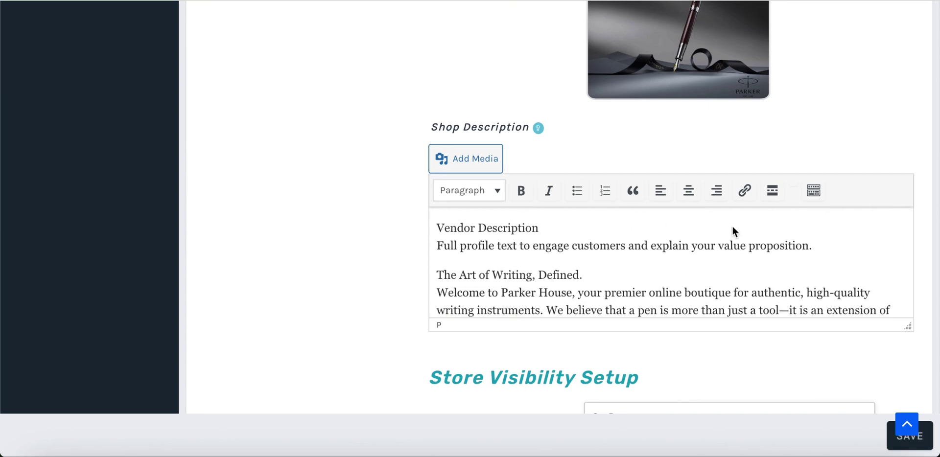
{"action": "left_click", "coordinate": [820, 245]}
{"action": "key", "text": "BackSpace"}
{"action": "key", "text": "BackSpace"}
{"action": "key", "text": "BackSpace"}
{"action": "key", "text": "BackSpace"}
{"action": "key", "text": "BackSpace"}
{"action": "key", "text": "BackSpace"}
{"action": "key", "text": "BackSpace"}
{"action": "key", "text": "BackSpace"}
{"action": "key", "text": "BackSpace"}
{"action": "key", "text": "BackSpace"}
{"action": "key", "text": "BackSpace"}
{"action": "key", "text": "BackSpace"}
{"action": "key", "text": "BackSpace"}
{"action": "key", "text": "BackSpace"}
{"action": "key", "text": "BackSpace"}
{"action": "key", "text": "BackSpace"}
{"action": "key", "text": "BackSpace"}
{"action": "key", "text": "BackSpace"}
{"action": "key", "text": "BackSpace"}
{"action": "key", "text": "BackSpace"}
{"action": "key", "text": "BackSpace"}
{"action": "key", "text": "BackSpace"}
{"action": "key", "text": "BackSpace"}
{"action": "key", "text": "BackSpace"}
{"action": "key", "text": "BackSpace"}
{"action": "key", "text": "BackSpace"}
{"action": "key", "text": "BackSpace"}
{"action": "key", "text": "BackSpace"}
{"action": "key", "text": "BackSpace"}
{"action": "key", "text": "BackSpace"}
{"action": "key", "text": "BackSpace"}
{"action": "key", "text": "BackSpace"}
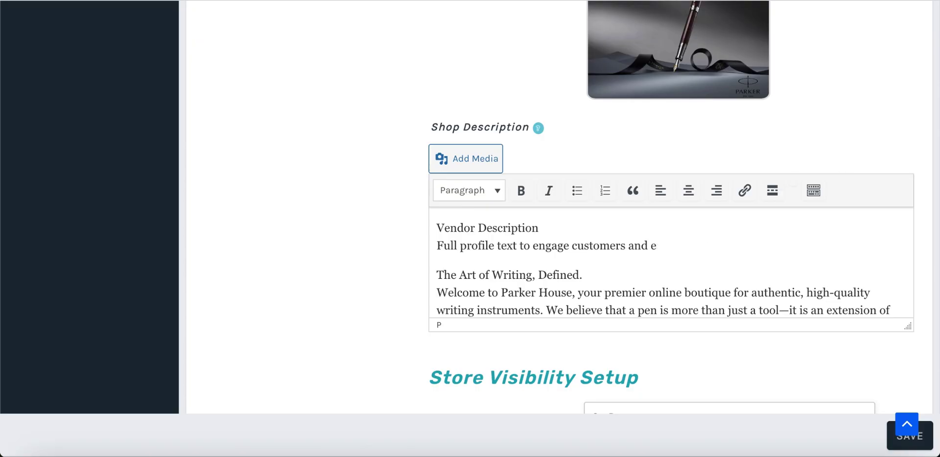
{"action": "key", "text": "BackSpace"}
{"action": "key", "text": "BackSpace"}
{"action": "key", "text": "BackSpace"}
{"action": "key", "text": "BackSpace"}
{"action": "key", "text": "BackSpace"}
{"action": "key", "text": "BackSpace"}
{"action": "key", "text": "BackSpace"}
{"action": "key", "text": "BackSpace"}
{"action": "key", "text": "BackSpace"}
{"action": "key", "text": "BackSpace"}
{"action": "key", "text": "BackSpace"}
{"action": "key", "text": "BackSpace"}
{"action": "key", "text": "BackSpace"}
{"action": "key", "text": "BackSpace"}
{"action": "key", "text": "BackSpace"}
{"action": "key", "text": "BackSpace"}
{"action": "key", "text": "BackSpace"}
{"action": "key", "text": "BackSpace"}
{"action": "key", "text": "BackSpace"}
{"action": "key", "text": "BackSpace"}
{"action": "key", "text": "BackSpace"}
{"action": "key", "text": "BackSpace"}
{"action": "key", "text": "BackSpace"}
{"action": "key", "text": "BackSpace"}
{"action": "key", "text": "BackSpace"}
{"action": "key", "text": "BackSpace"}
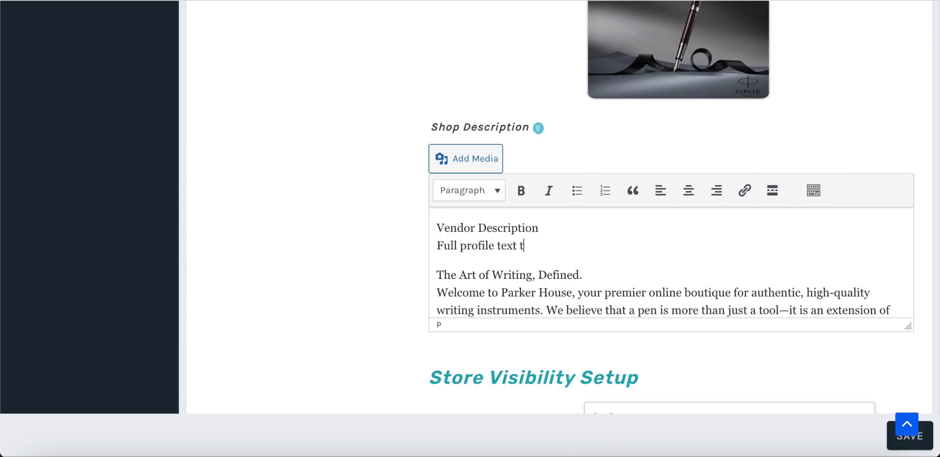
{"action": "key", "text": "BackSpace"}
{"action": "key", "text": "BackSpace"}
{"action": "key", "text": "BackSpace"}
{"action": "key", "text": "BackSpace"}
{"action": "key", "text": "BackSpace"}
{"action": "key", "text": "BackSpace"}
{"action": "key", "text": "BackSpace"}
{"action": "key", "text": "BackSpace"}
{"action": "key", "text": "BackSpace"}
{"action": "key", "text": "BackSpace"}
{"action": "key", "text": "BackSpace"}
{"action": "key", "text": "BackSpace"}
{"action": "key", "text": "BackSpace"}
{"action": "key", "text": "BackSpace"}
{"action": "key", "text": "BackSpace"}
{"action": "key", "text": "BackSpace"}
{"action": "key", "text": "BackSpace"}
{"action": "key", "text": "BackSpace"}
{"action": "key", "text": "BackSpace"}
{"action": "key", "text": "BackSpace"}
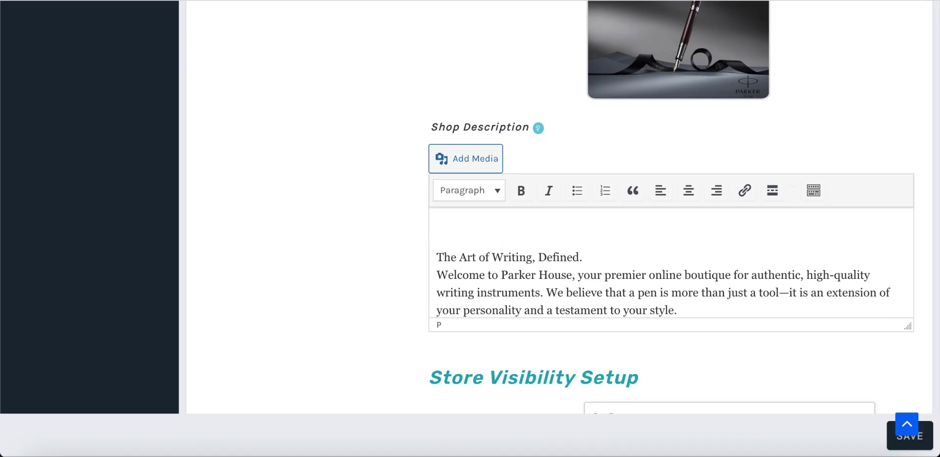
{"action": "key", "text": "BackSpace"}
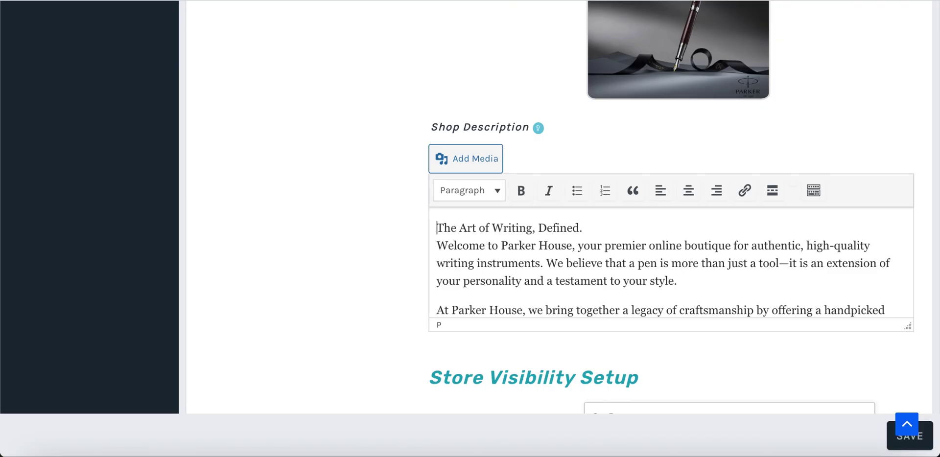
Step: Apply the Heading 2 style to the line "The Art of Writing, Defined."
{"action": "key", "text": "shift+Right"}
{"action": "key", "text": "shift+Right"}
{"action": "key", "text": "shift+Right"}
{"action": "key", "text": "shift+Right"}
{"action": "key", "text": "shift+Right"}
{"action": "key", "text": "shift+Right"}
{"action": "key", "text": "shift+Right"}
{"action": "key", "text": "shift+Right"}
{"action": "key", "text": "shift+Right"}
{"action": "key", "text": "shift+Right"}
{"action": "key", "text": "shift+Right"}
{"action": "key", "text": "shift+Right"}
{"action": "key", "text": "shift+Right"}
{"action": "key", "text": "shift+Right"}
{"action": "key", "text": "shift+Right"}
{"action": "key", "text": "shift+Right"}
{"action": "key", "text": "shift+Right"}
{"action": "key", "text": "shift+Right"}
{"action": "key", "text": "shift+Right"}
{"action": "key", "text": "shift+Right"}
{"action": "key", "text": "shift+Right"}
{"action": "key", "text": "shift+Right"}
{"action": "key", "text": "shift+Right"}
{"action": "key", "text": "shift+Right"}
{"action": "key", "text": "shift+Right"}
{"action": "key", "text": "shift+Right"}
{"action": "key", "text": "shift+Right"}
{"action": "key", "text": "shift+Right"}
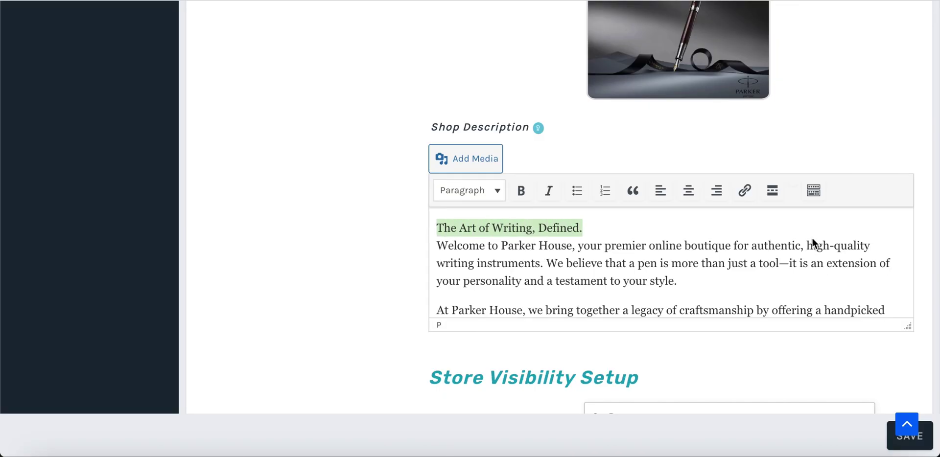
{"action": "left_click", "coordinate": [499, 192]}
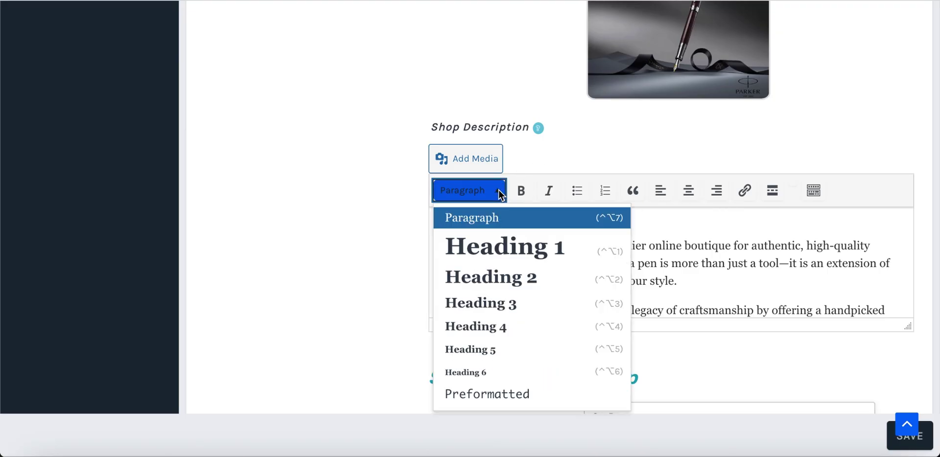
{"action": "left_click", "coordinate": [487, 271]}
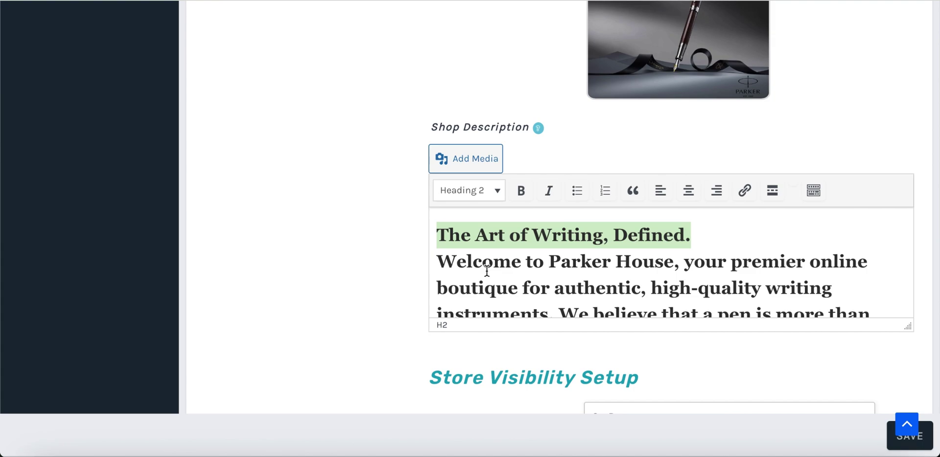
Step: Separate the welcome text from the first heading with a new line and set it back to the Paragraph style
{"action": "left_click", "coordinate": [719, 232]}
{"action": "key", "text": "Return"}
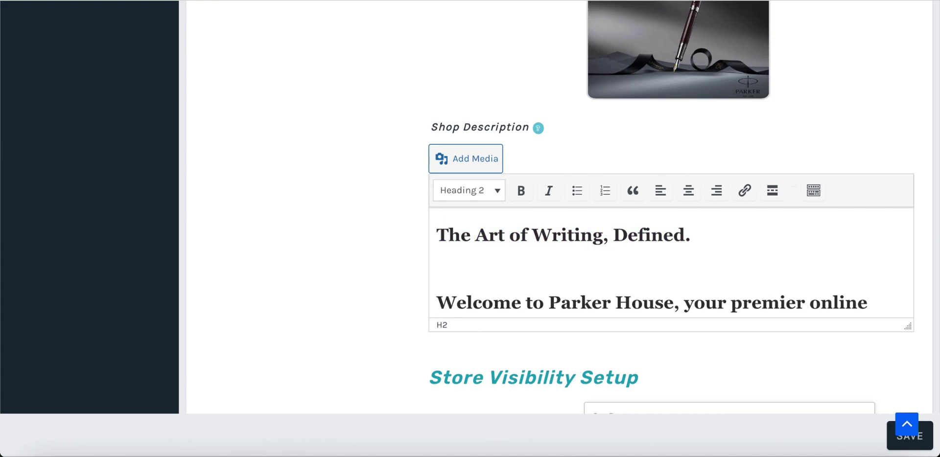
{"action": "key", "text": "shift+Down"}
{"action": "key", "text": "shift+Down"}
{"action": "key", "text": "shift+Down"}
{"action": "key", "text": "shift+Down"}
{"action": "key", "text": "shift+Down"}
{"action": "key", "text": "shift+Down"}
{"action": "key", "text": "shift+Down"}
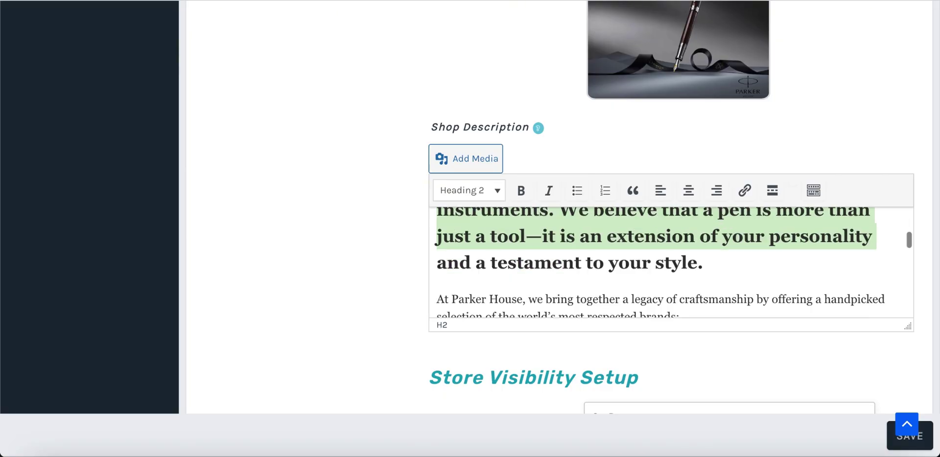
{"action": "key", "text": "shift+Up"}
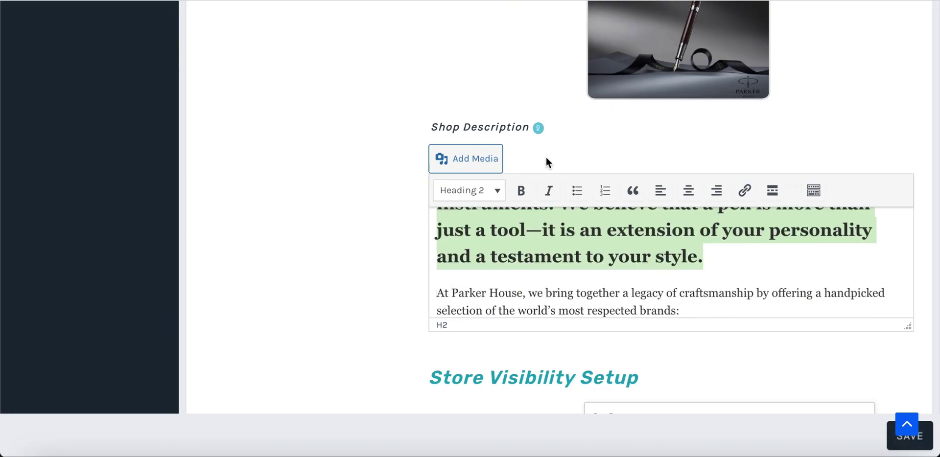
{"action": "left_click", "coordinate": [497, 191]}
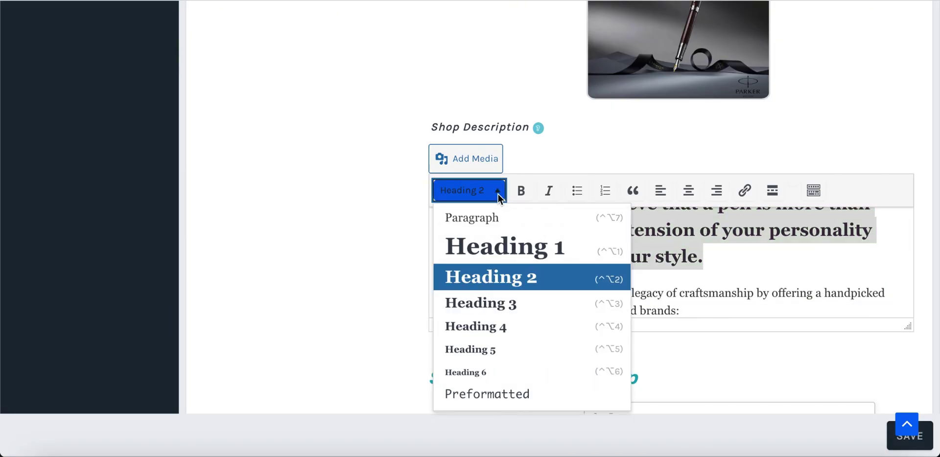
{"action": "left_click", "coordinate": [488, 219]}
Step: Split "Why Choose Parker House?" from the text that follows it and format that line as Heading 2
{"action": "left_click", "coordinate": [481, 262]}
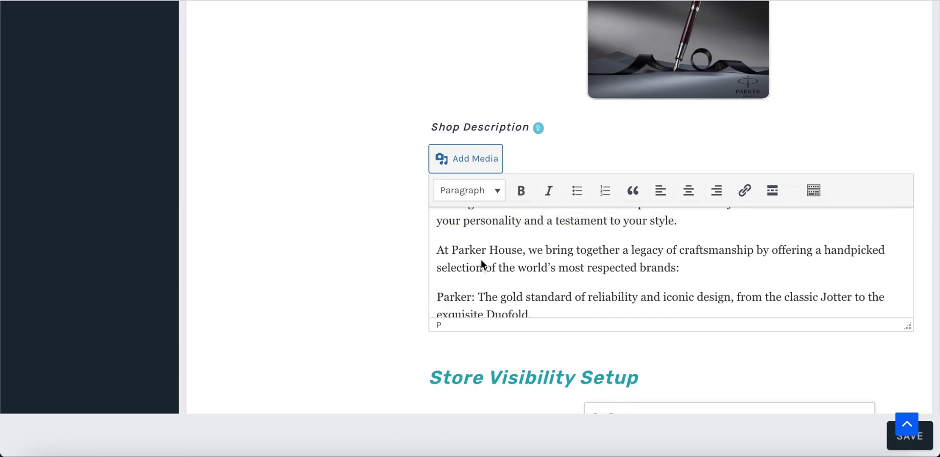
{"action": "key", "text": "Down"}
{"action": "key", "text": "Down"}
{"action": "key", "text": "Down"}
{"action": "key", "text": "Down"}
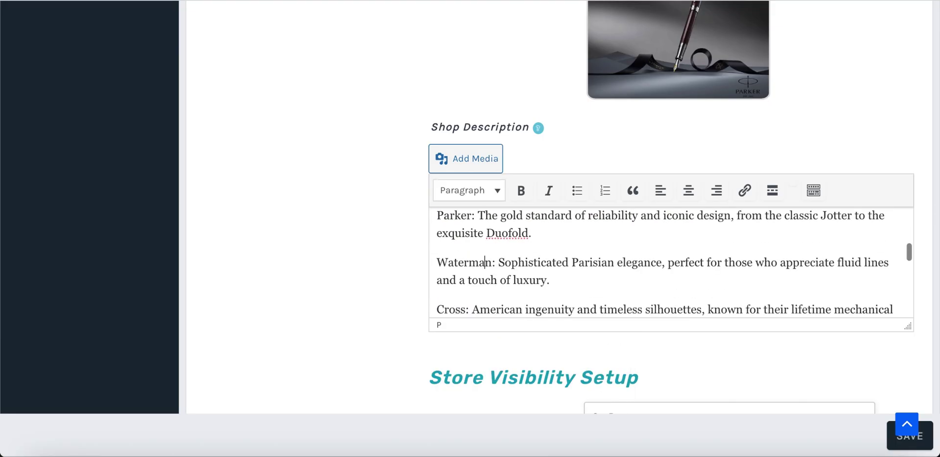
{"action": "key", "text": "Down"}
{"action": "key", "text": "Down"}
{"action": "key", "text": "Down"}
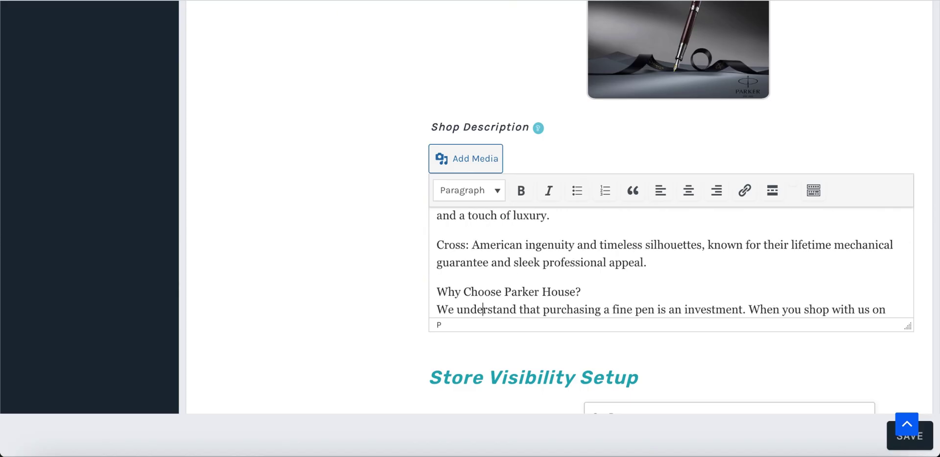
{"action": "key", "text": "Right"}
{"action": "key", "text": "Right"}
{"action": "key", "text": "Right"}
{"action": "key", "text": "Right"}
{"action": "key", "text": "Right"}
{"action": "key", "text": "Right"}
{"action": "key", "text": "Right"}
{"action": "key", "text": "Right"}
{"action": "key", "text": "Right"}
{"action": "key", "text": "Return"}
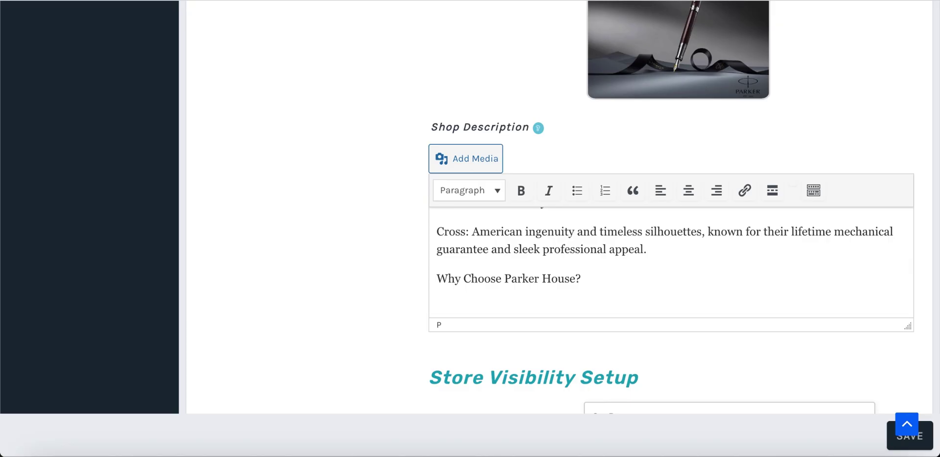
{"action": "key", "text": "Up"}
{"action": "key", "text": "shift+End"}
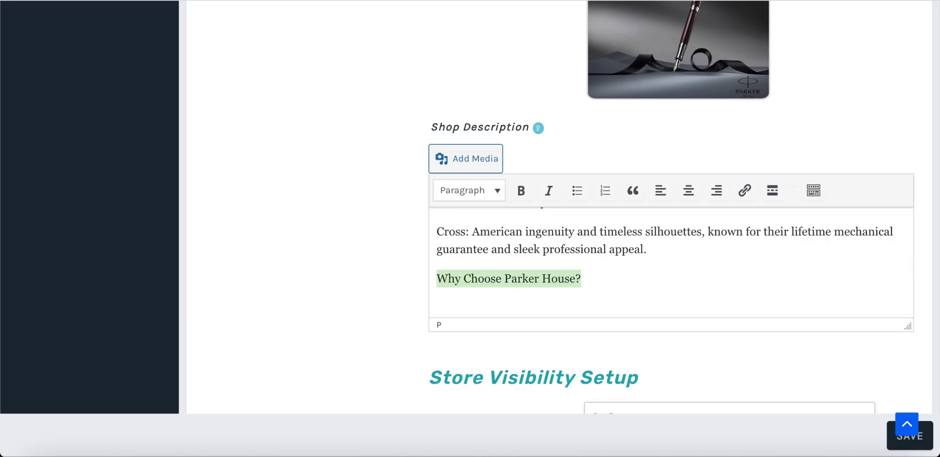
{"action": "left_click", "coordinate": [496, 196]}
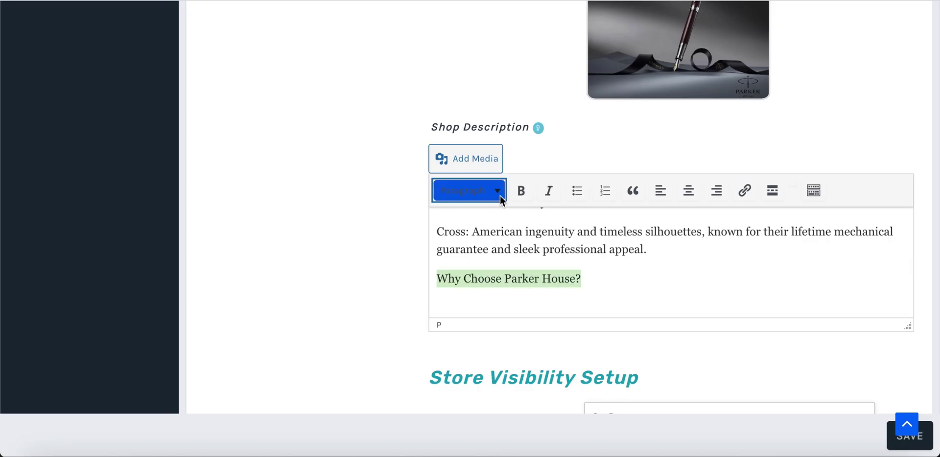
{"action": "left_click", "coordinate": [487, 279]}
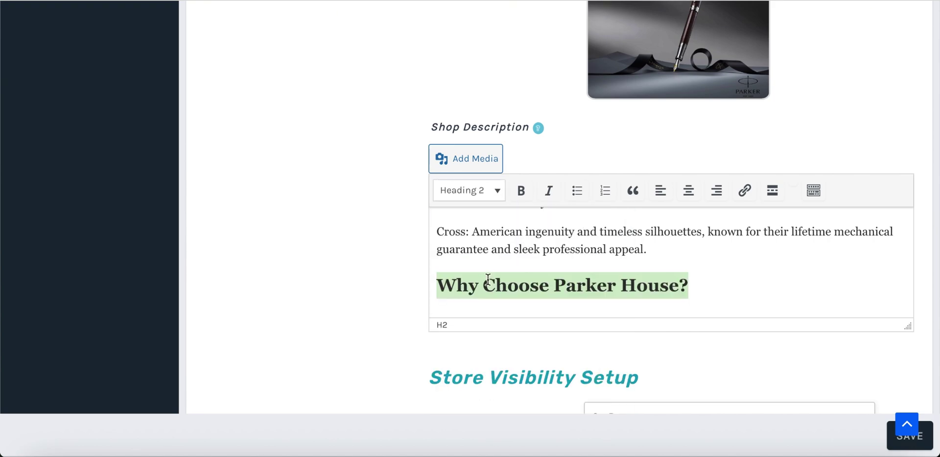
Step: Enable hiding the address from the store in the Store Visibility Setup and save the store settings
{"action": "scroll", "coordinate": [634, 281], "scroll_direction": "down", "scroll_amount": 3}
{"action": "scroll", "coordinate": [633, 281], "scroll_direction": "down", "scroll_amount": 5}
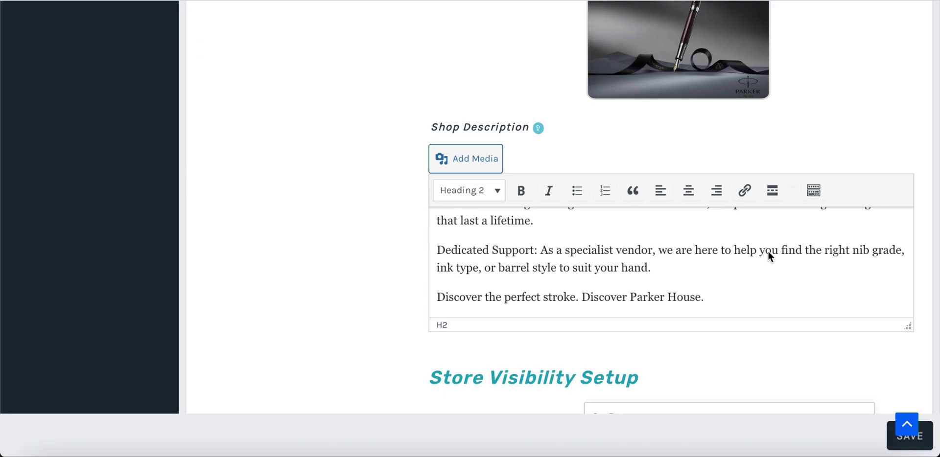
{"action": "scroll", "coordinate": [768, 255], "scroll_direction": "down", "scroll_amount": 5}
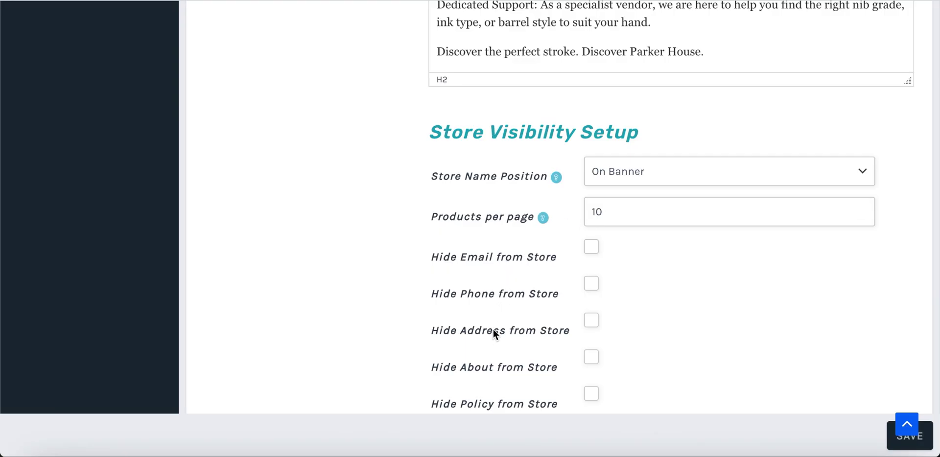
{"action": "left_click", "coordinate": [591, 322]}
{"action": "scroll", "coordinate": [703, 329], "scroll_direction": "down", "scroll_amount": 3}
{"action": "scroll", "coordinate": [703, 333], "scroll_direction": "down", "scroll_amount": 3}
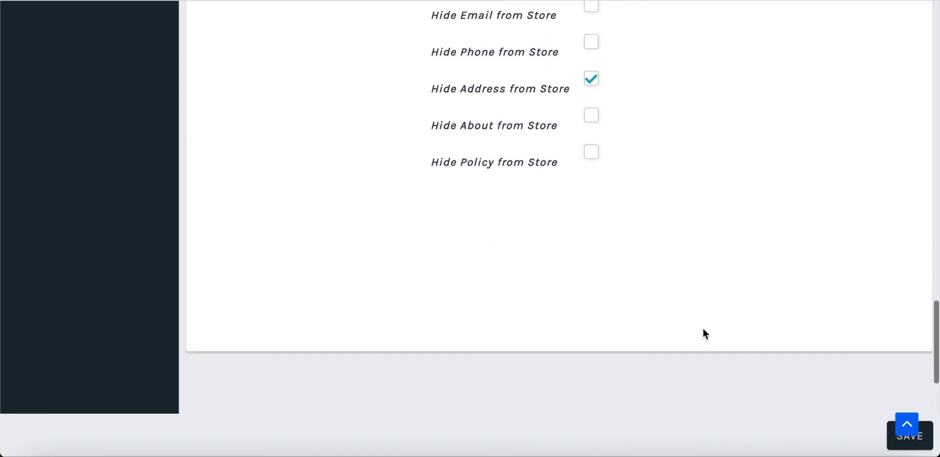
{"action": "left_click", "coordinate": [914, 450]}
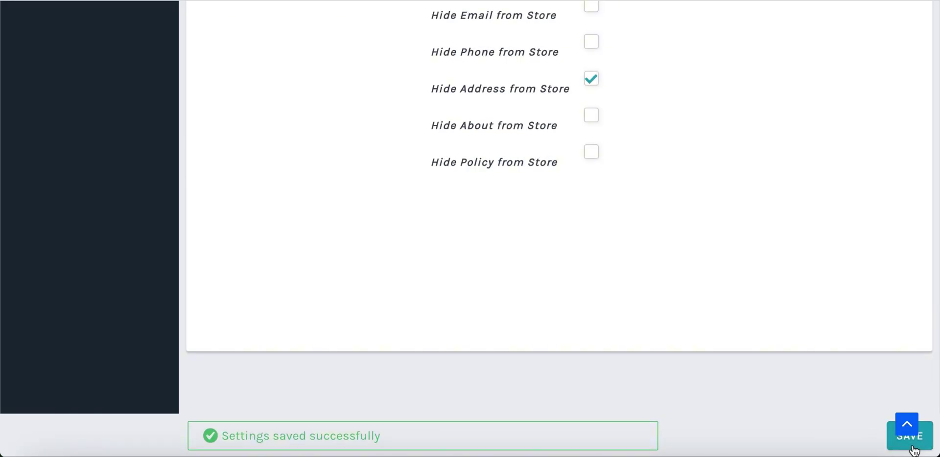
{"action": "left_click", "coordinate": [907, 425]}
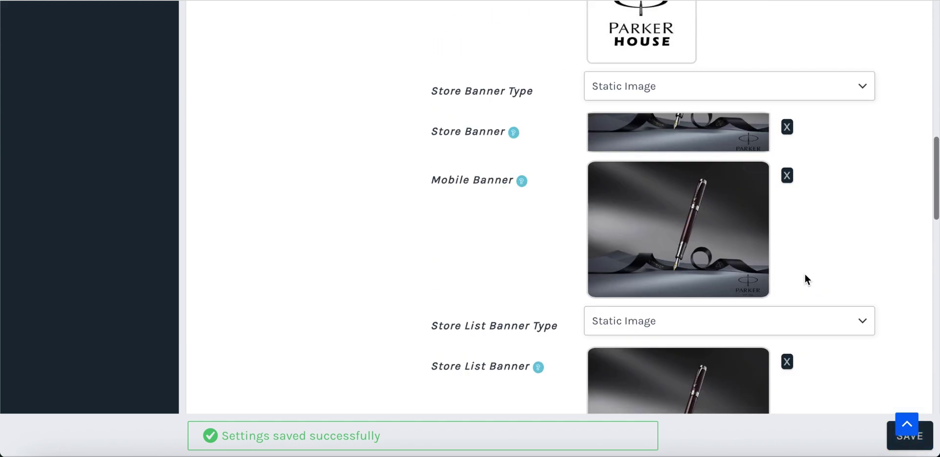